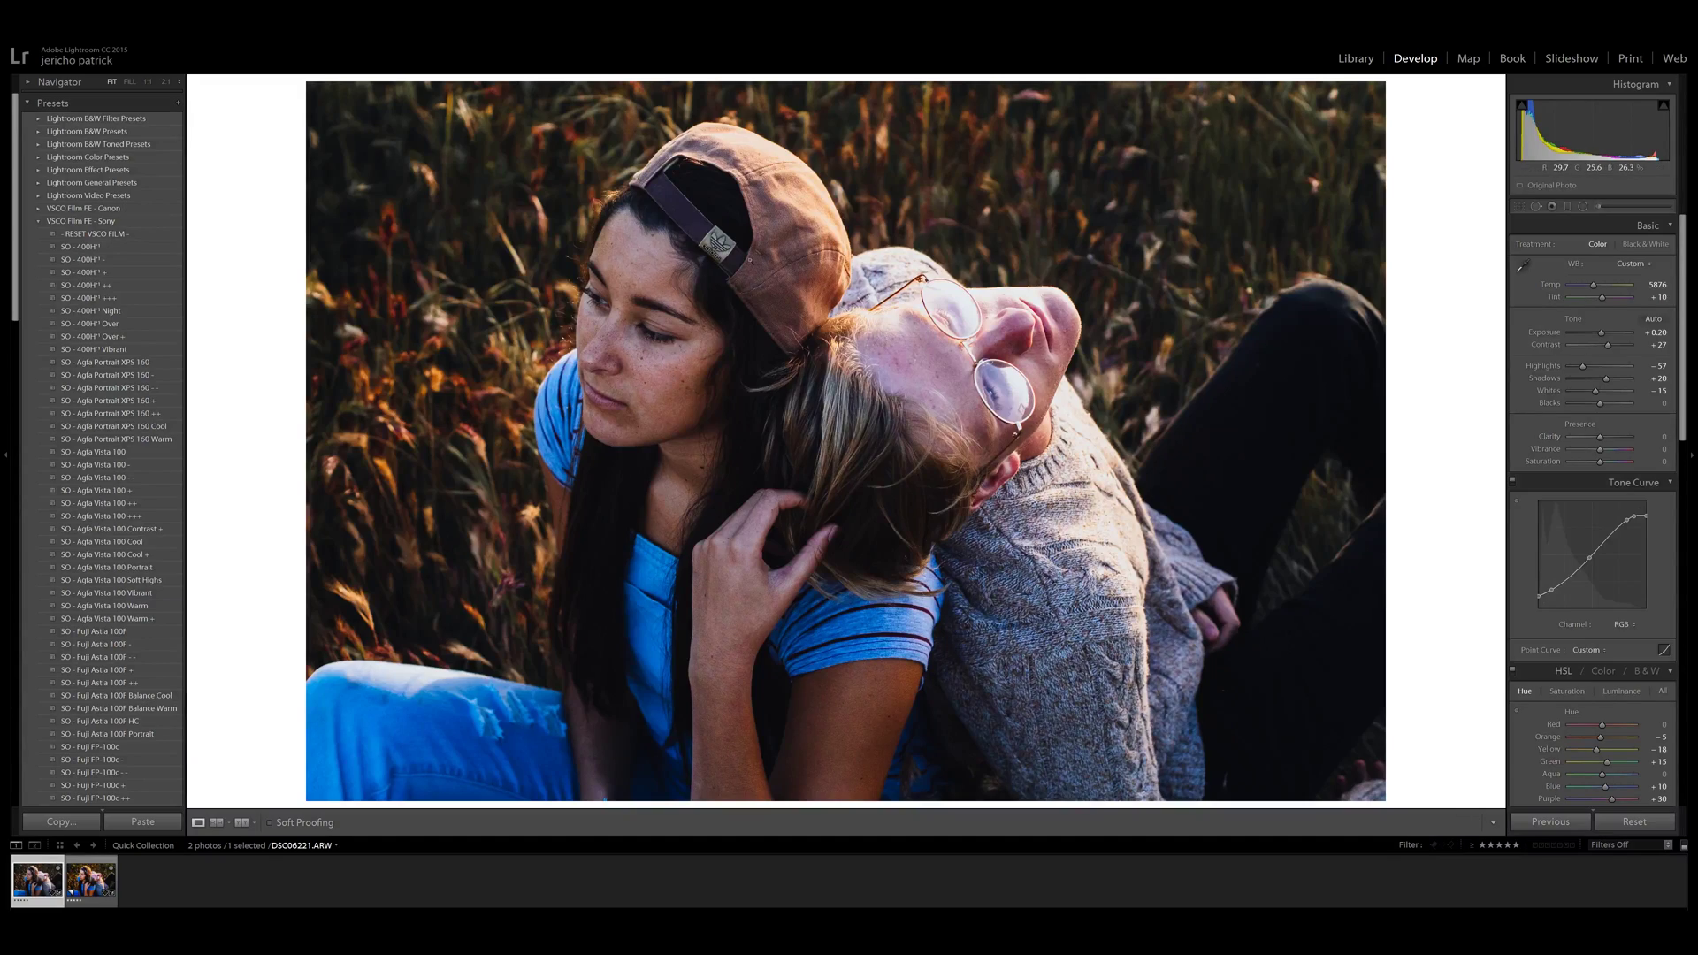
Step: Zoom to 1:1 on the cap logo, preview Clarity at +100, then reset it to 0
left_click(752, 267)
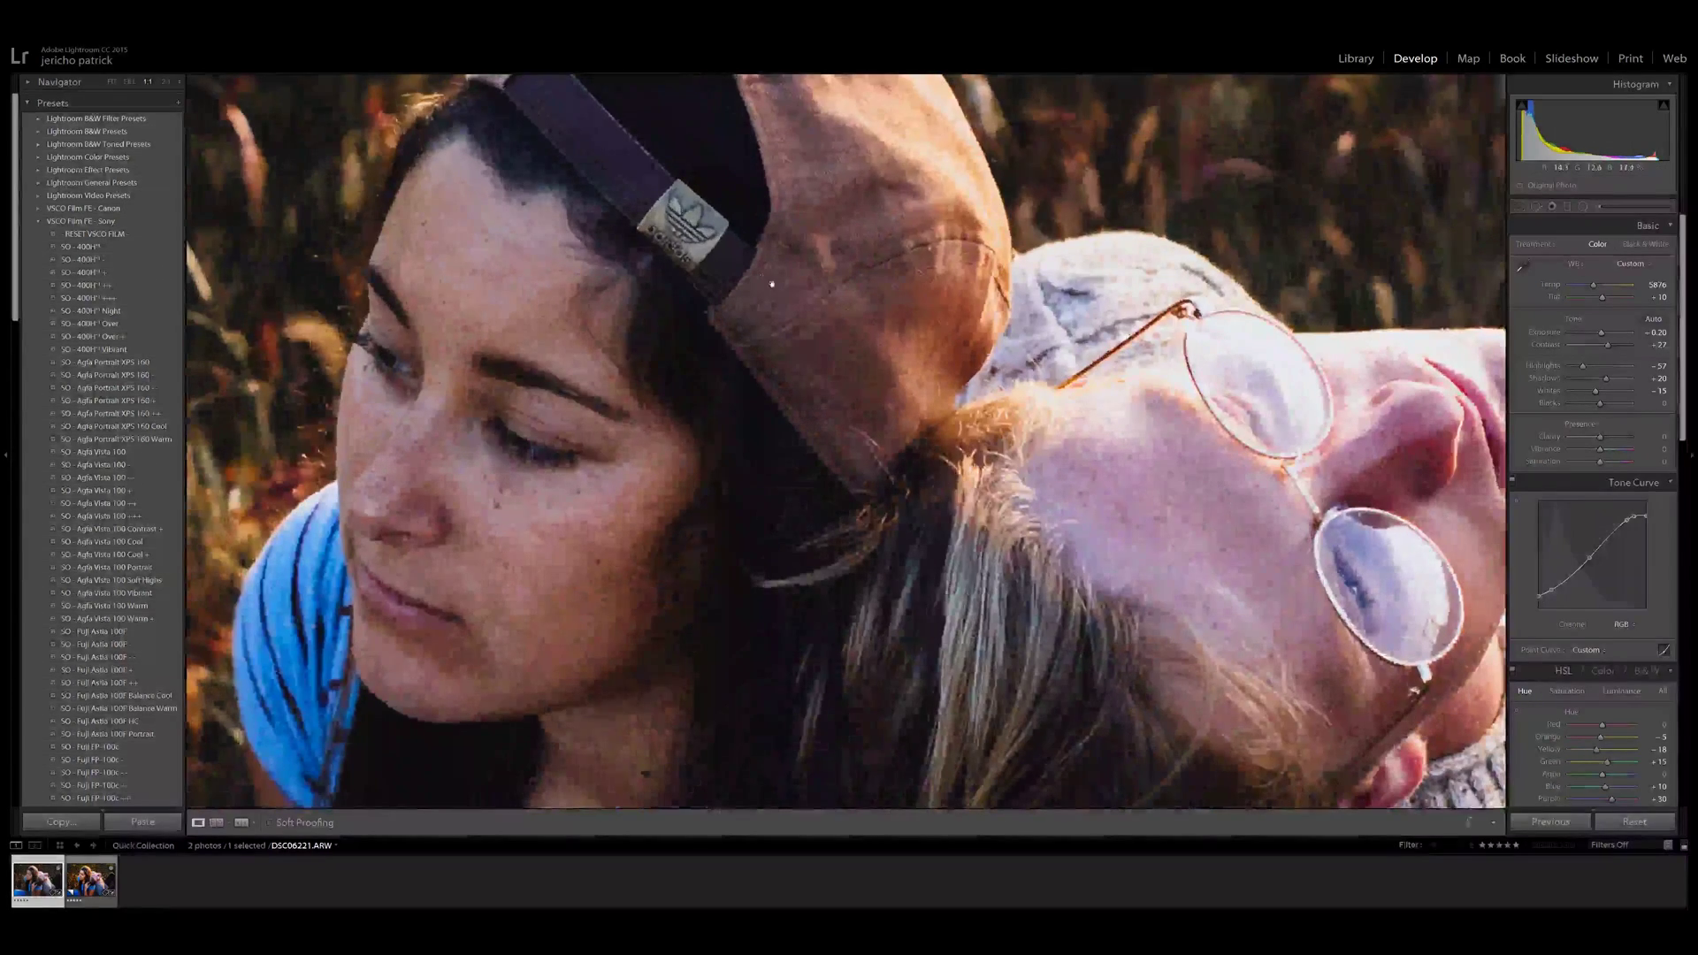
left_click_drag(767, 286, 770, 454)
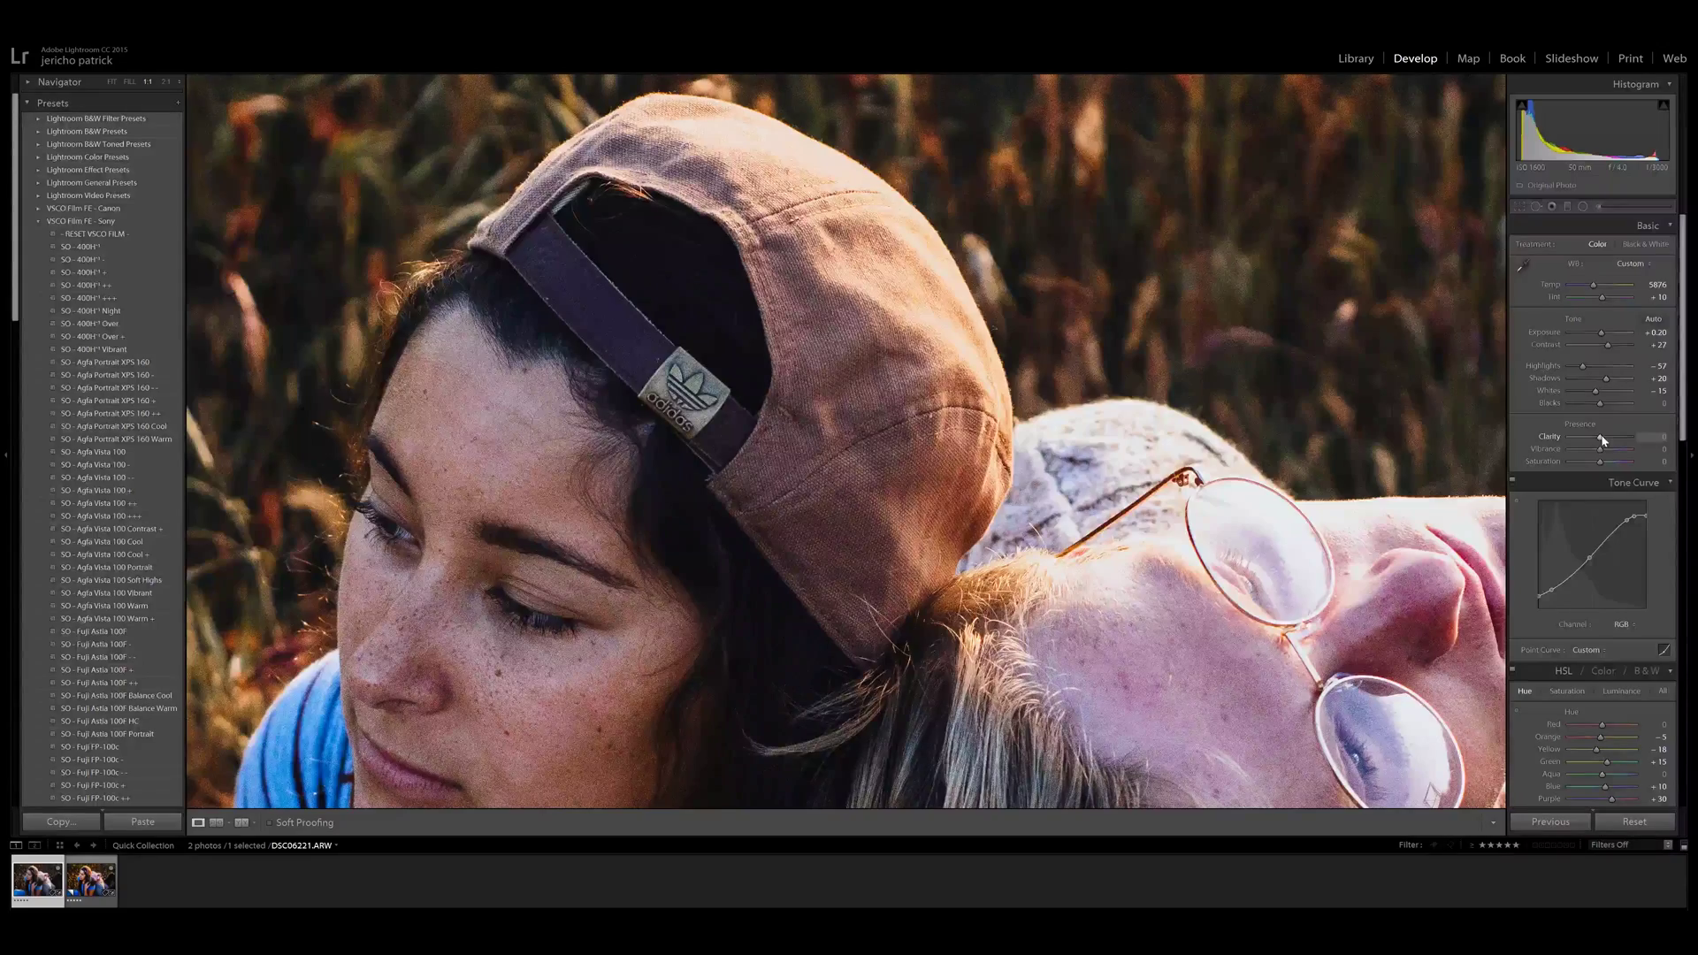
left_click_drag(1602, 437, 1664, 443)
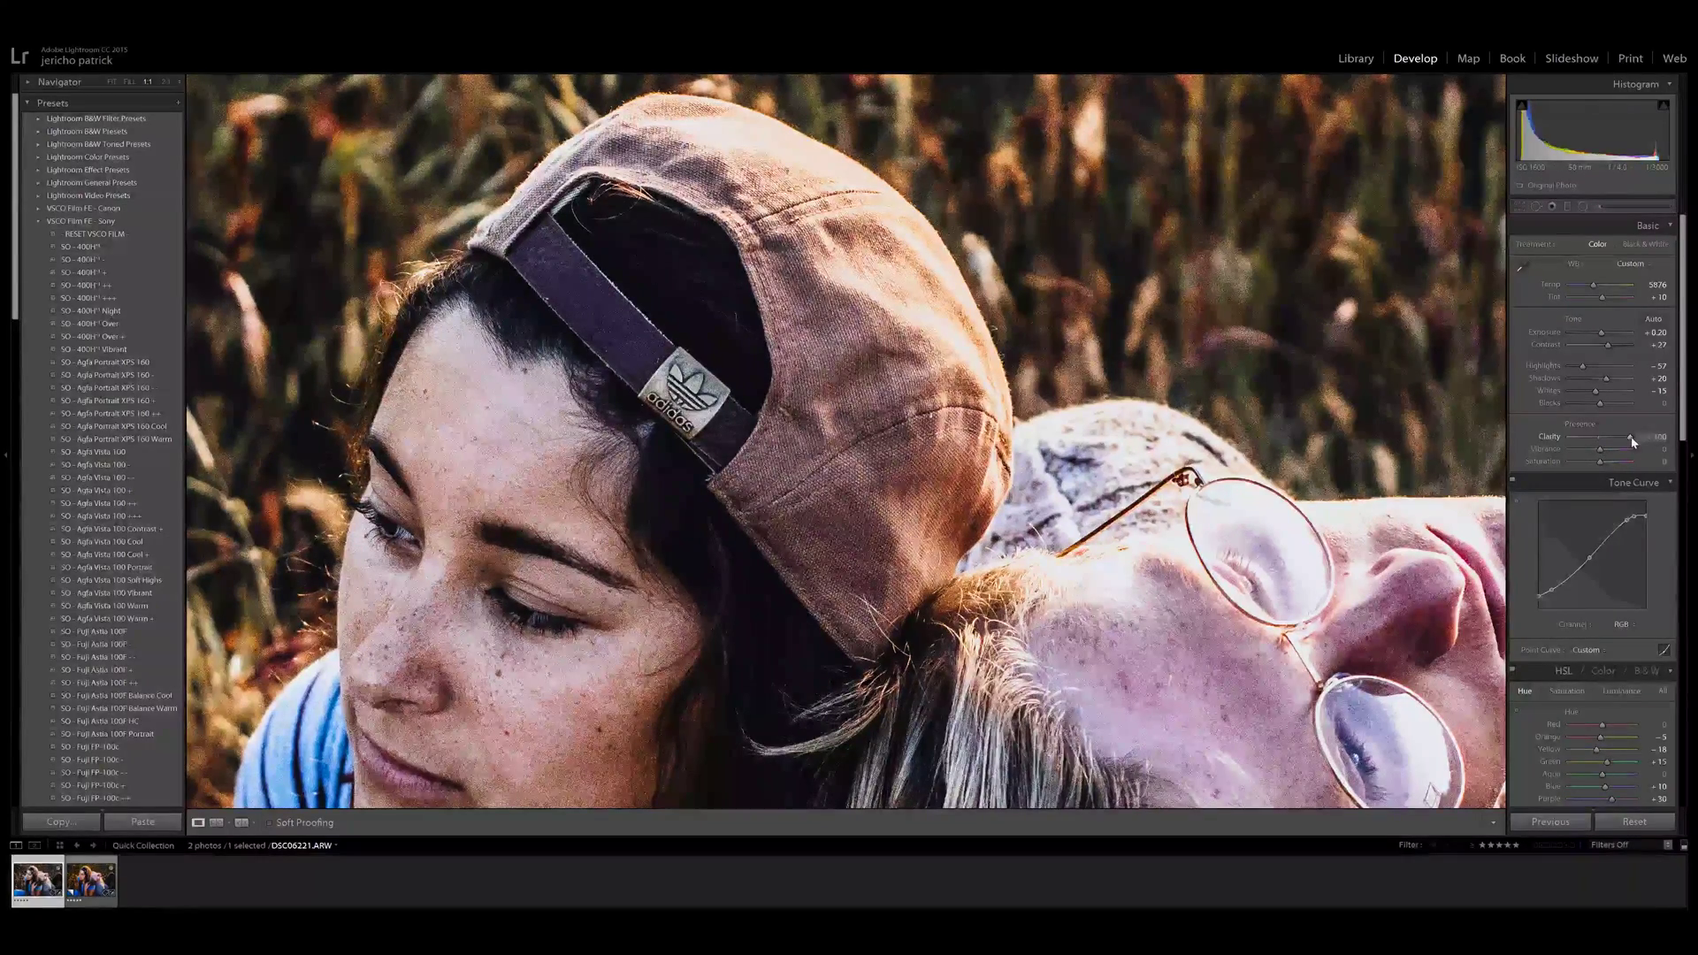
double_click(1548, 437)
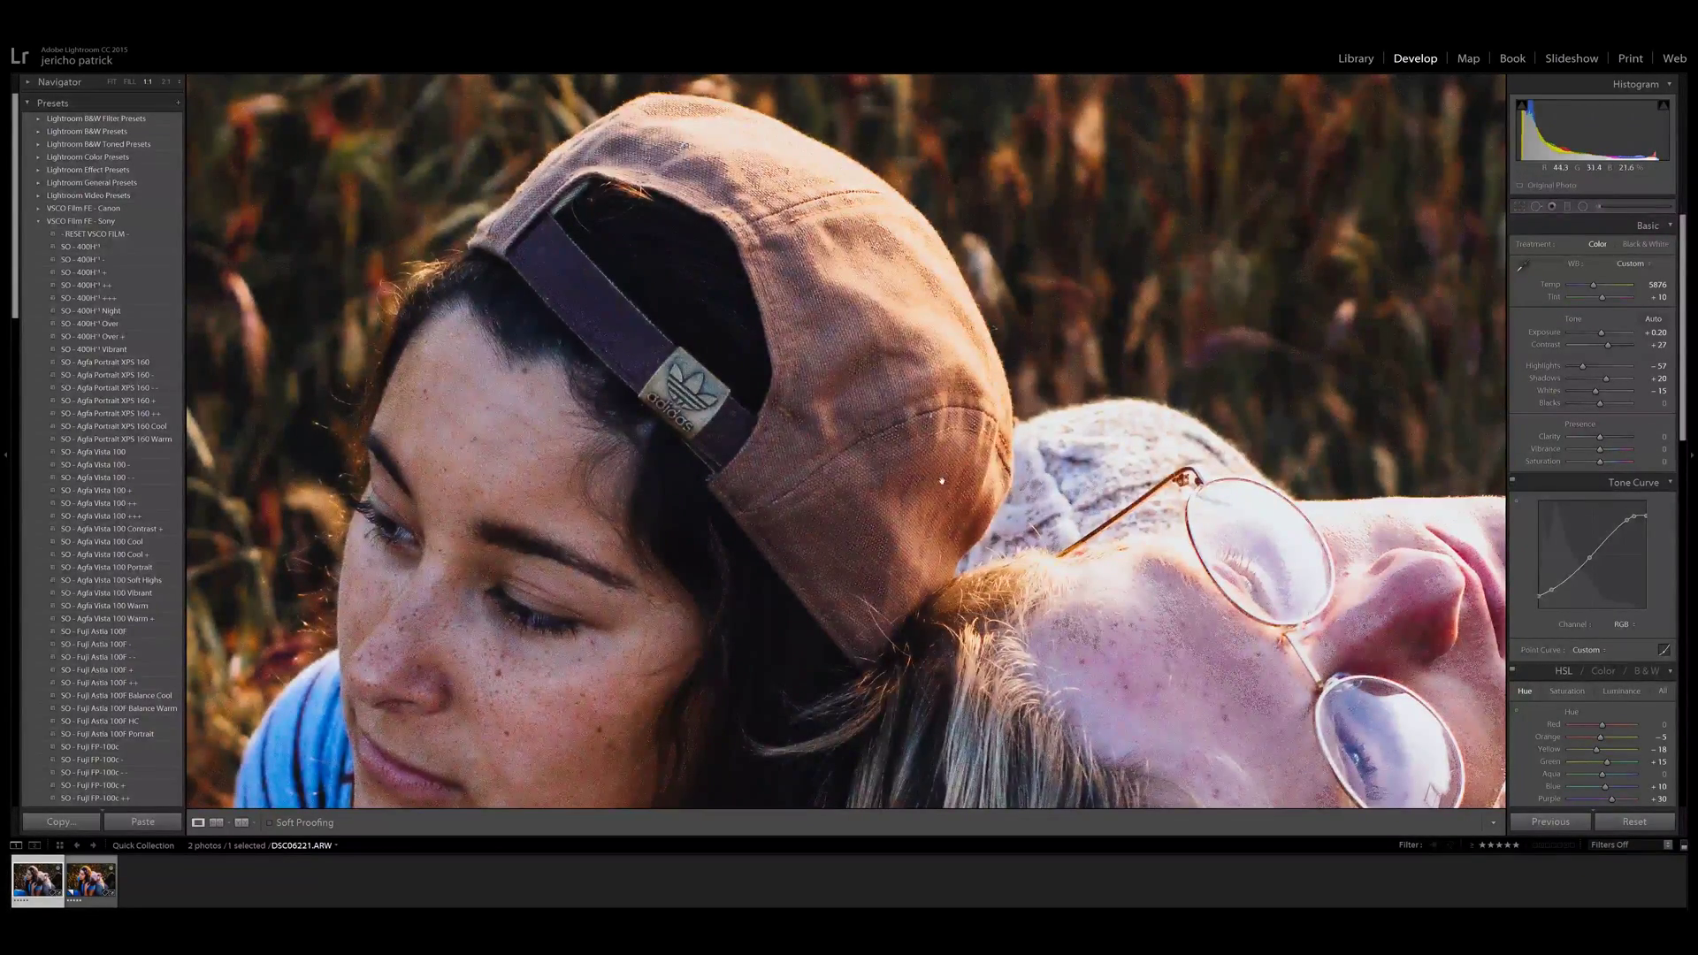
Step: Pan the close-up to the glasses, return to Fit, and raise Clarity to +100 again
left_click_drag(1108, 549, 967, 354)
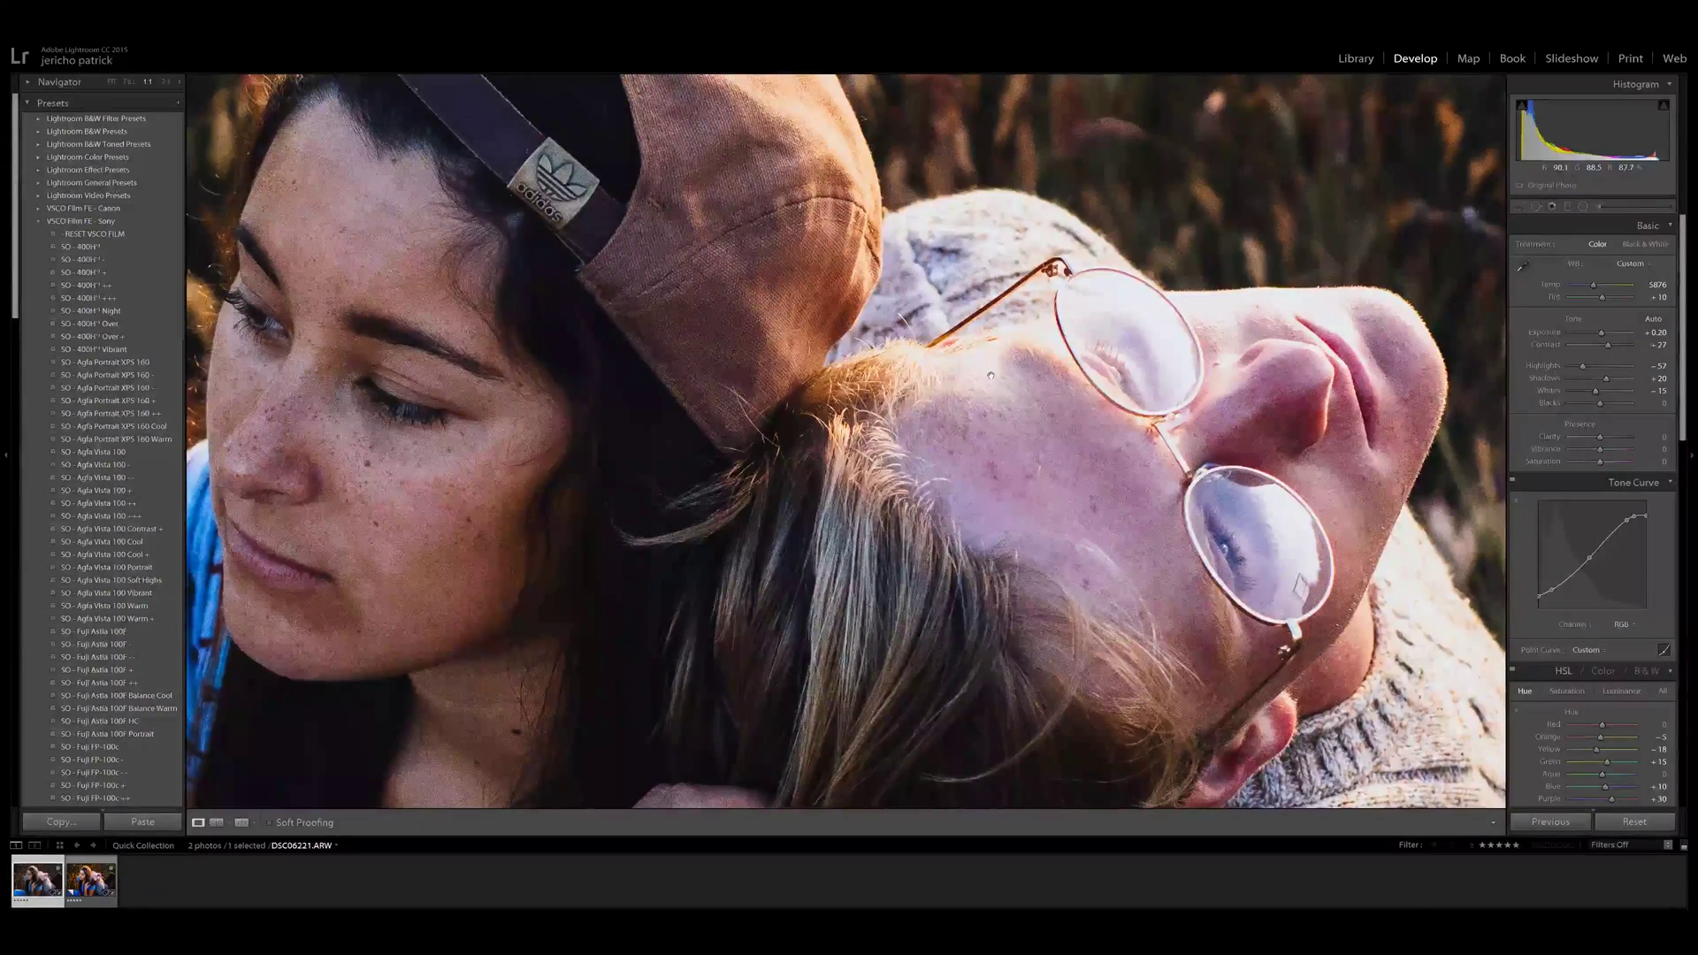
left_click_drag(1165, 330, 975, 375)
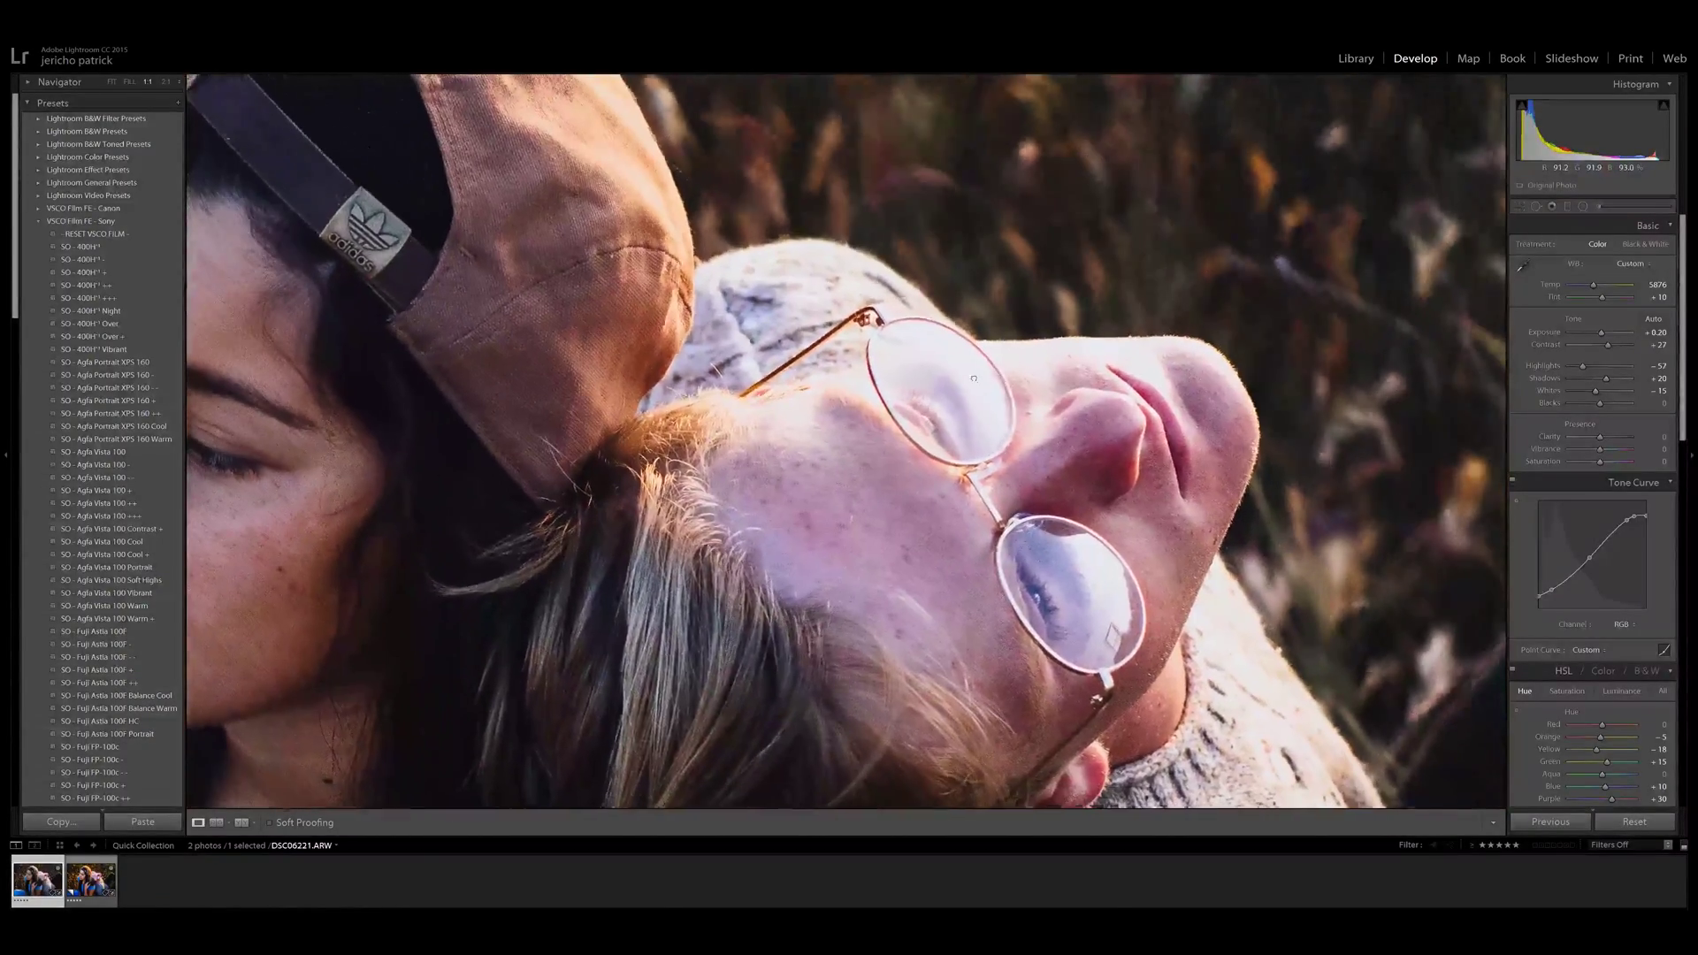
left_click(1026, 360)
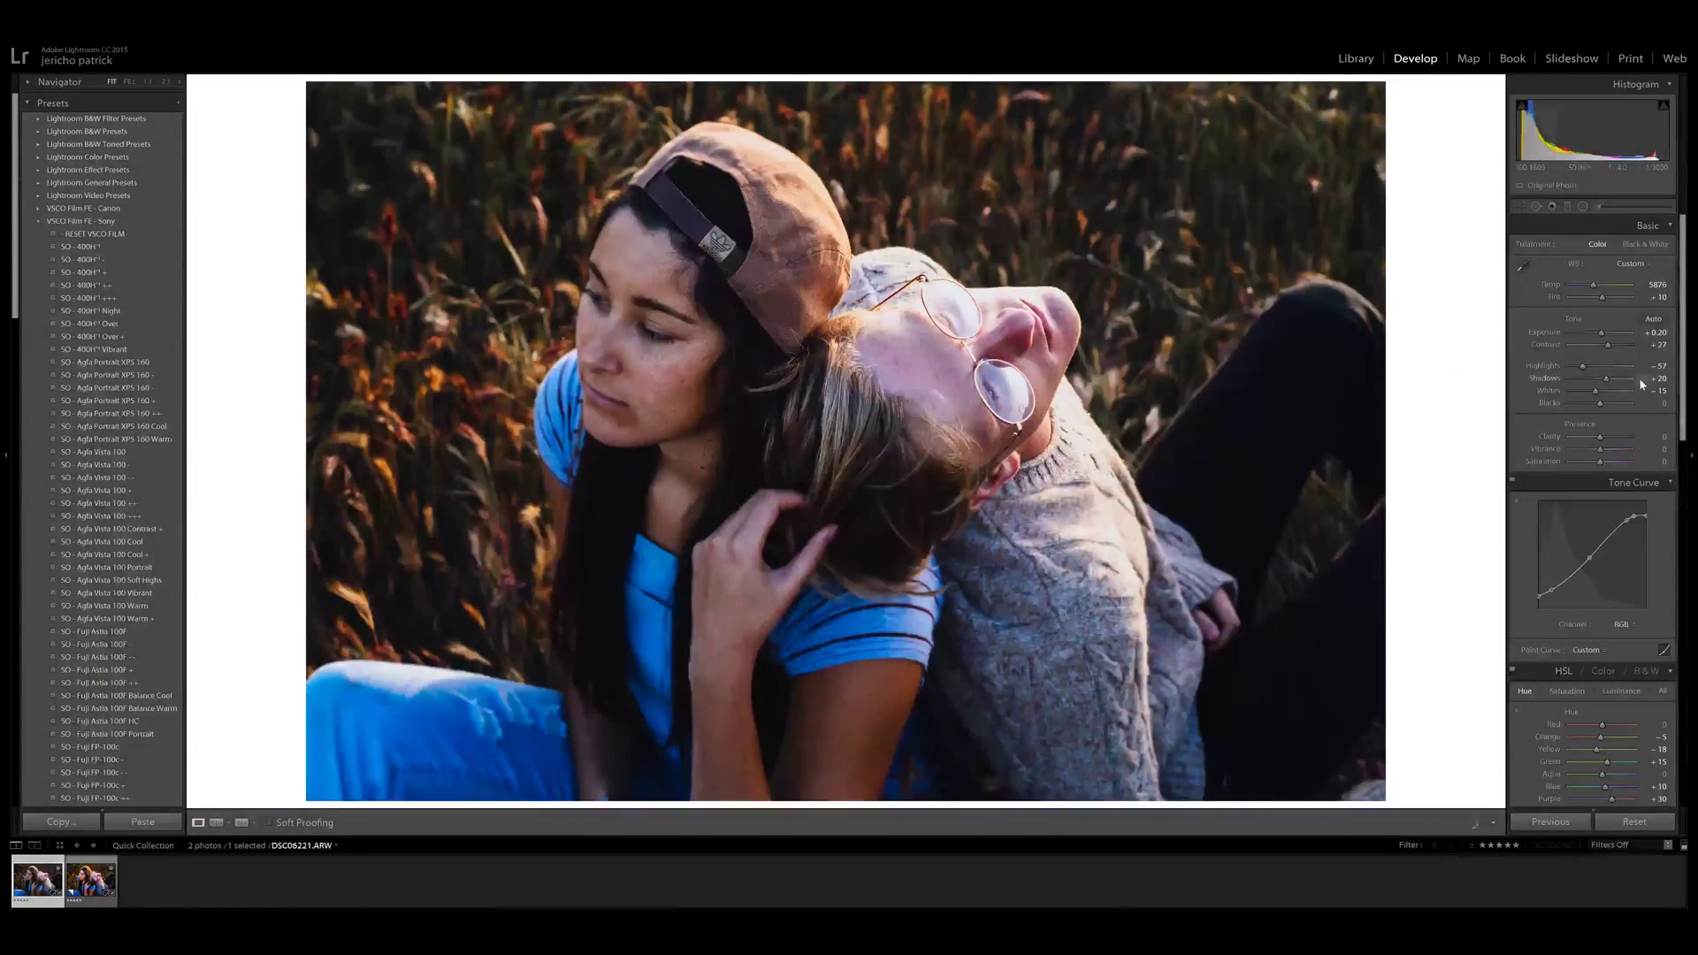
left_click_drag(1603, 438, 1628, 437)
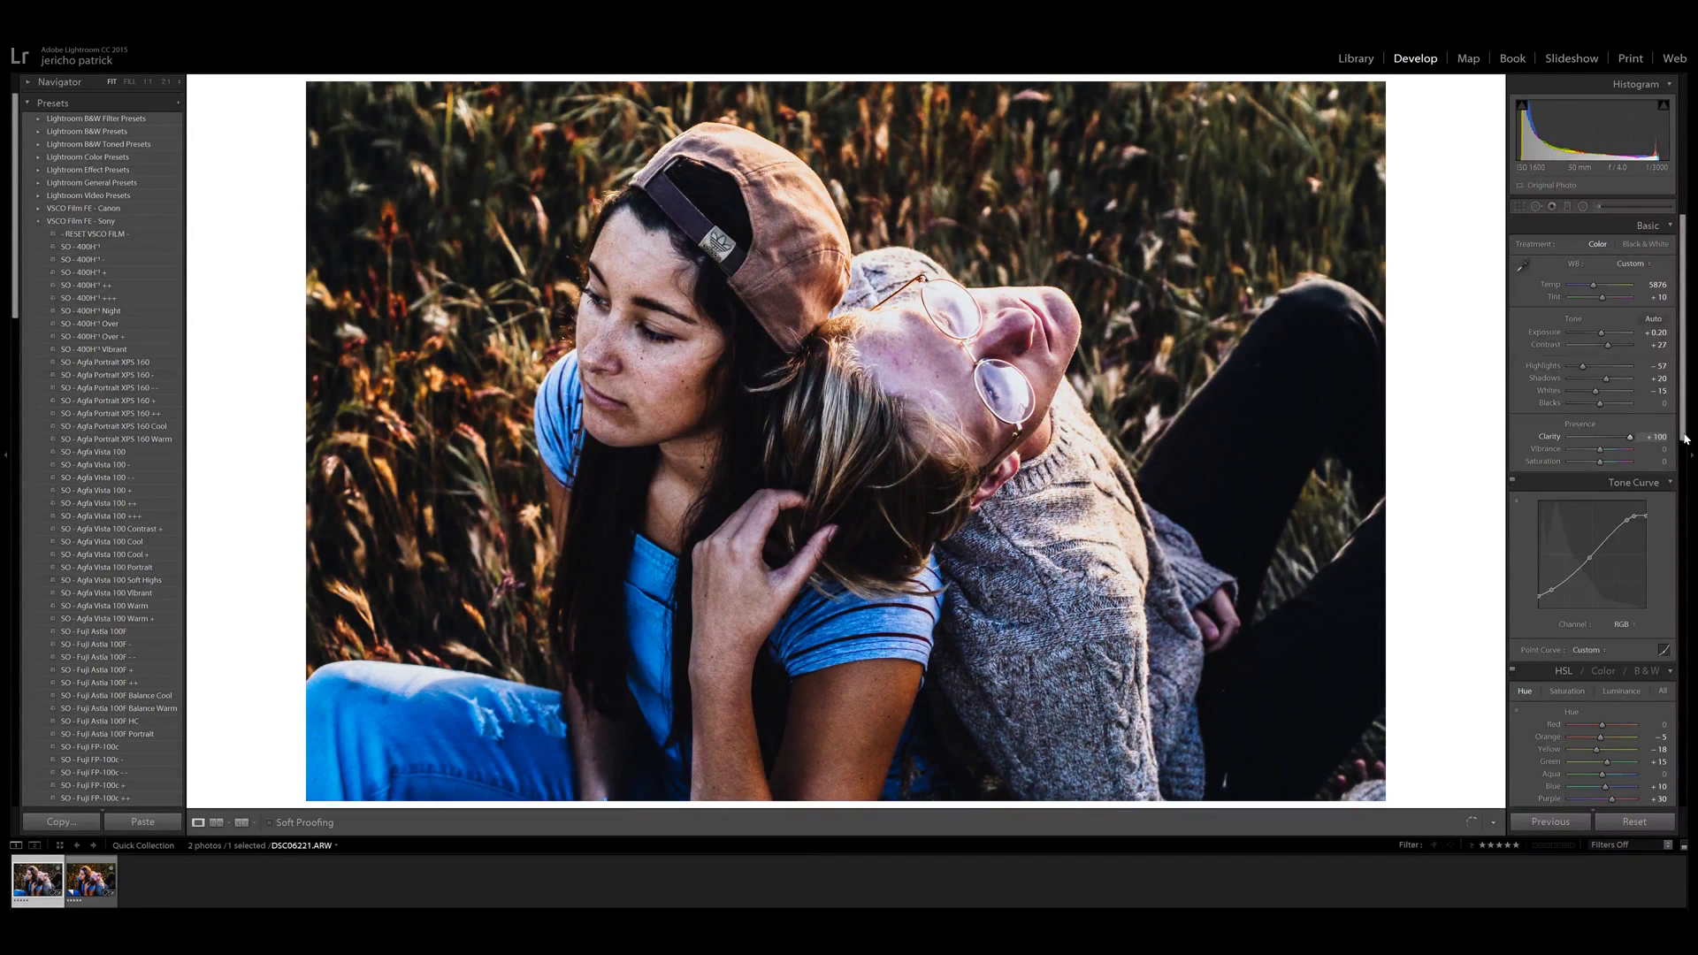
Step: Reset Clarity from +100 to 0, add about +15, and compare the face at 1:1 before returning to Fit
double_click(1628, 438)
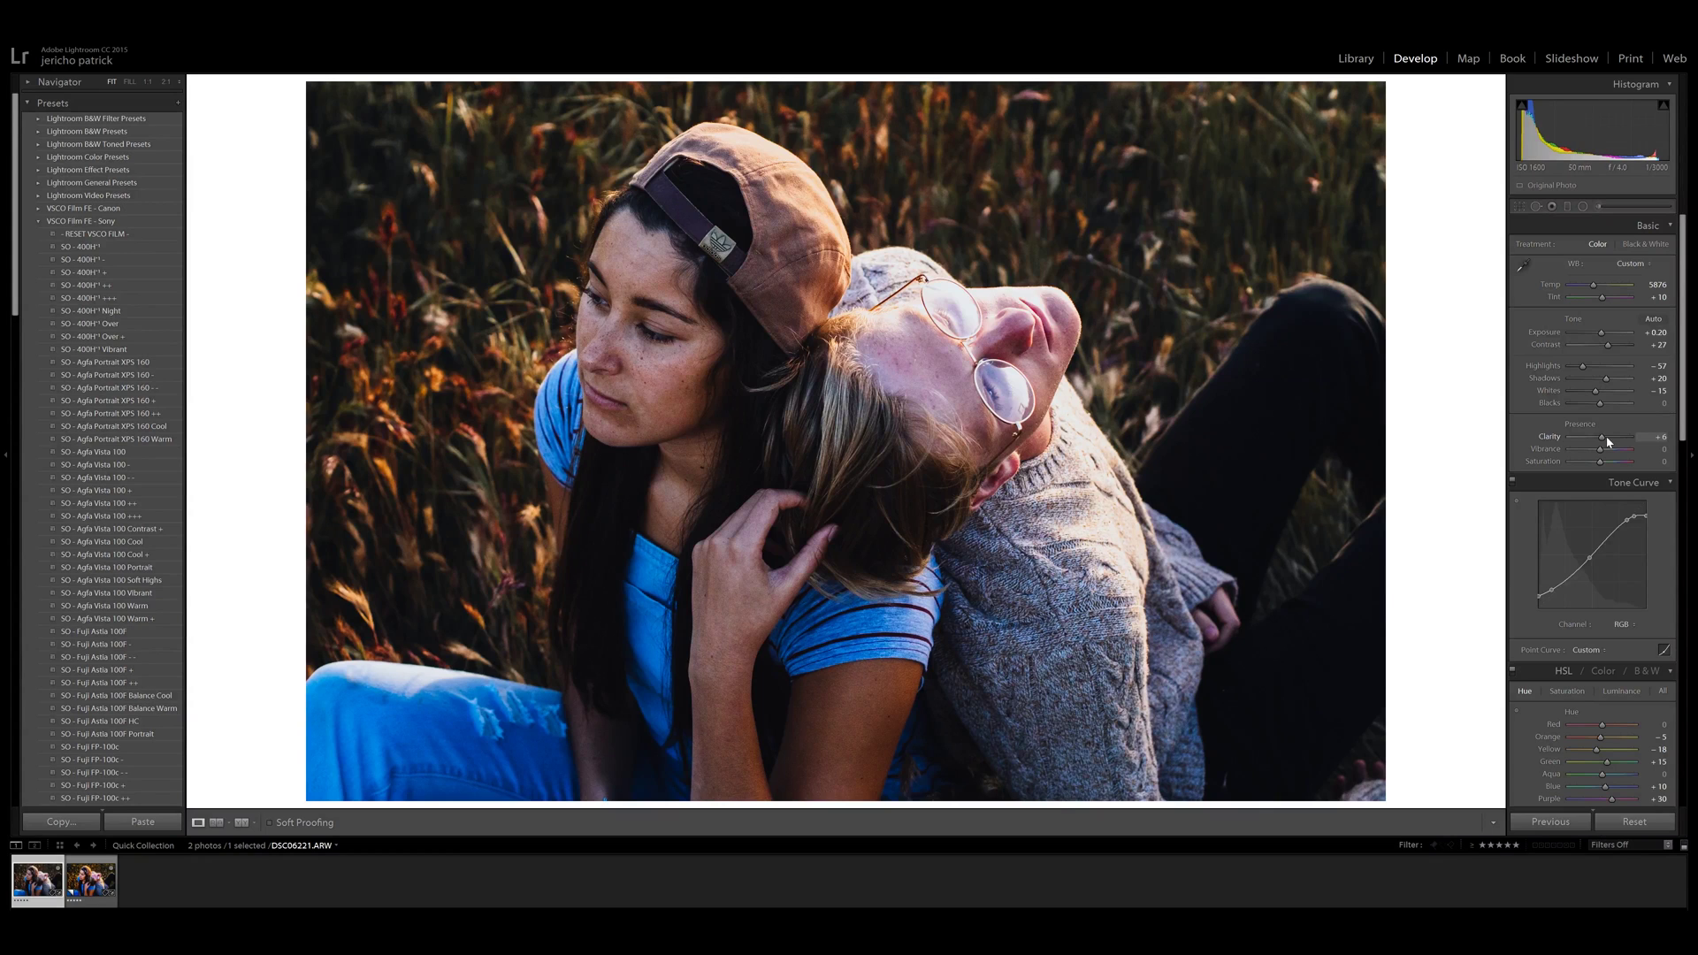
left_click_drag(1608, 441, 1611, 441)
left_click(1045, 359)
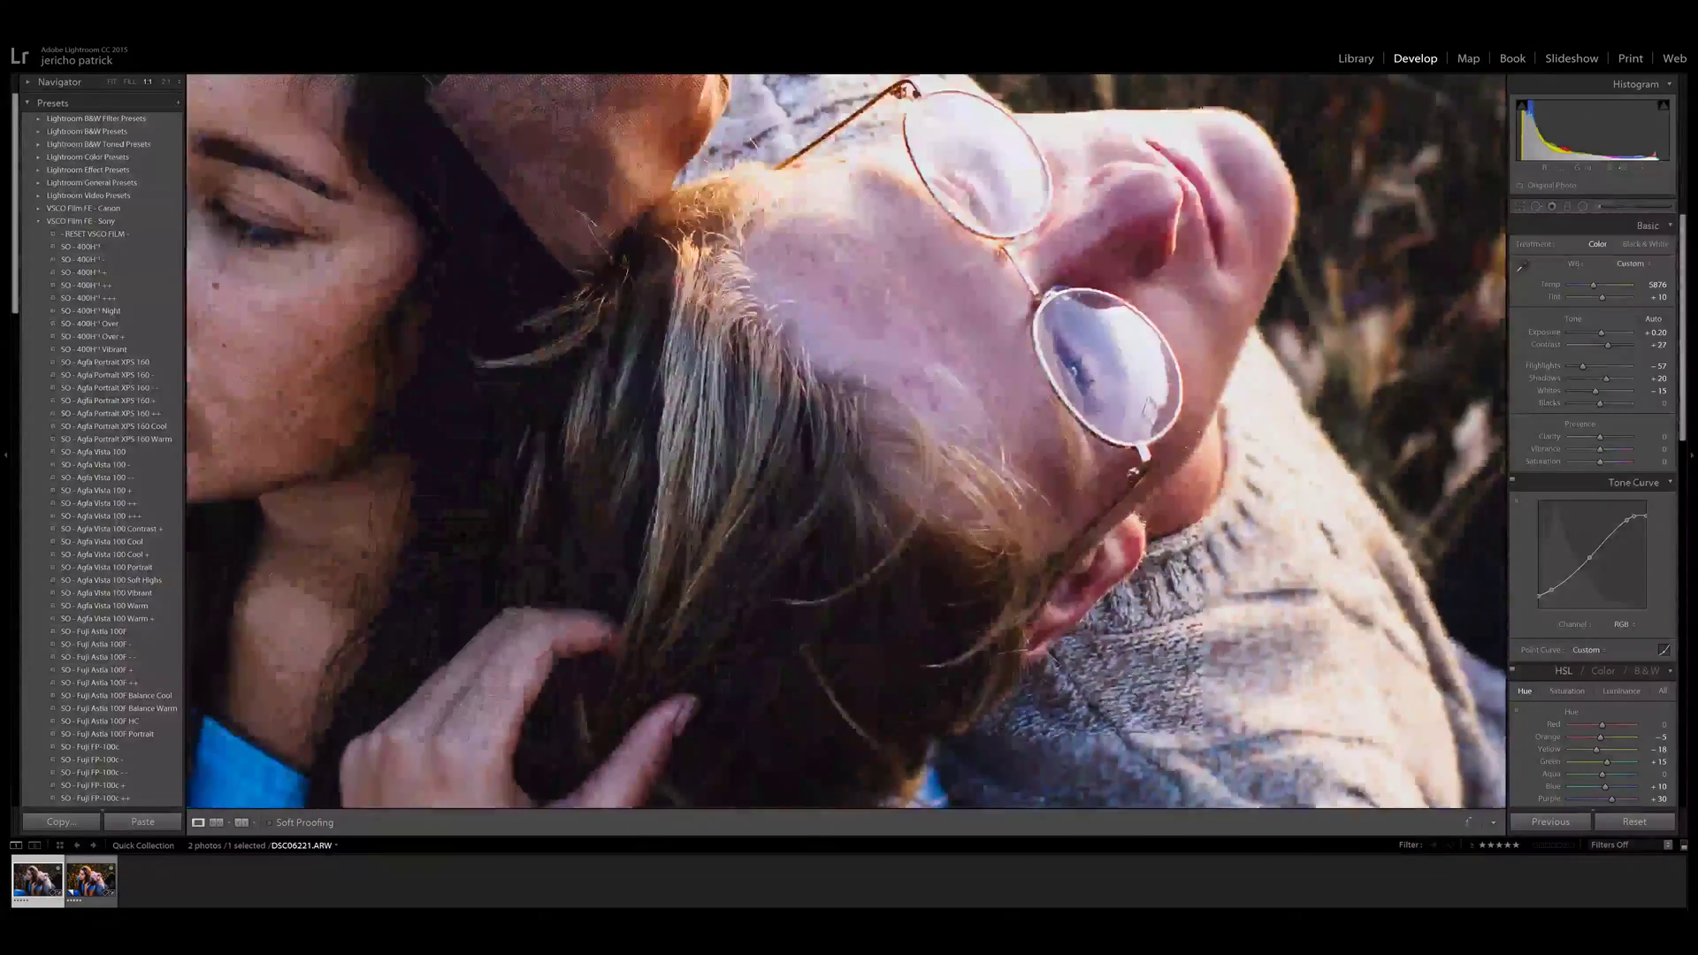
key("z")
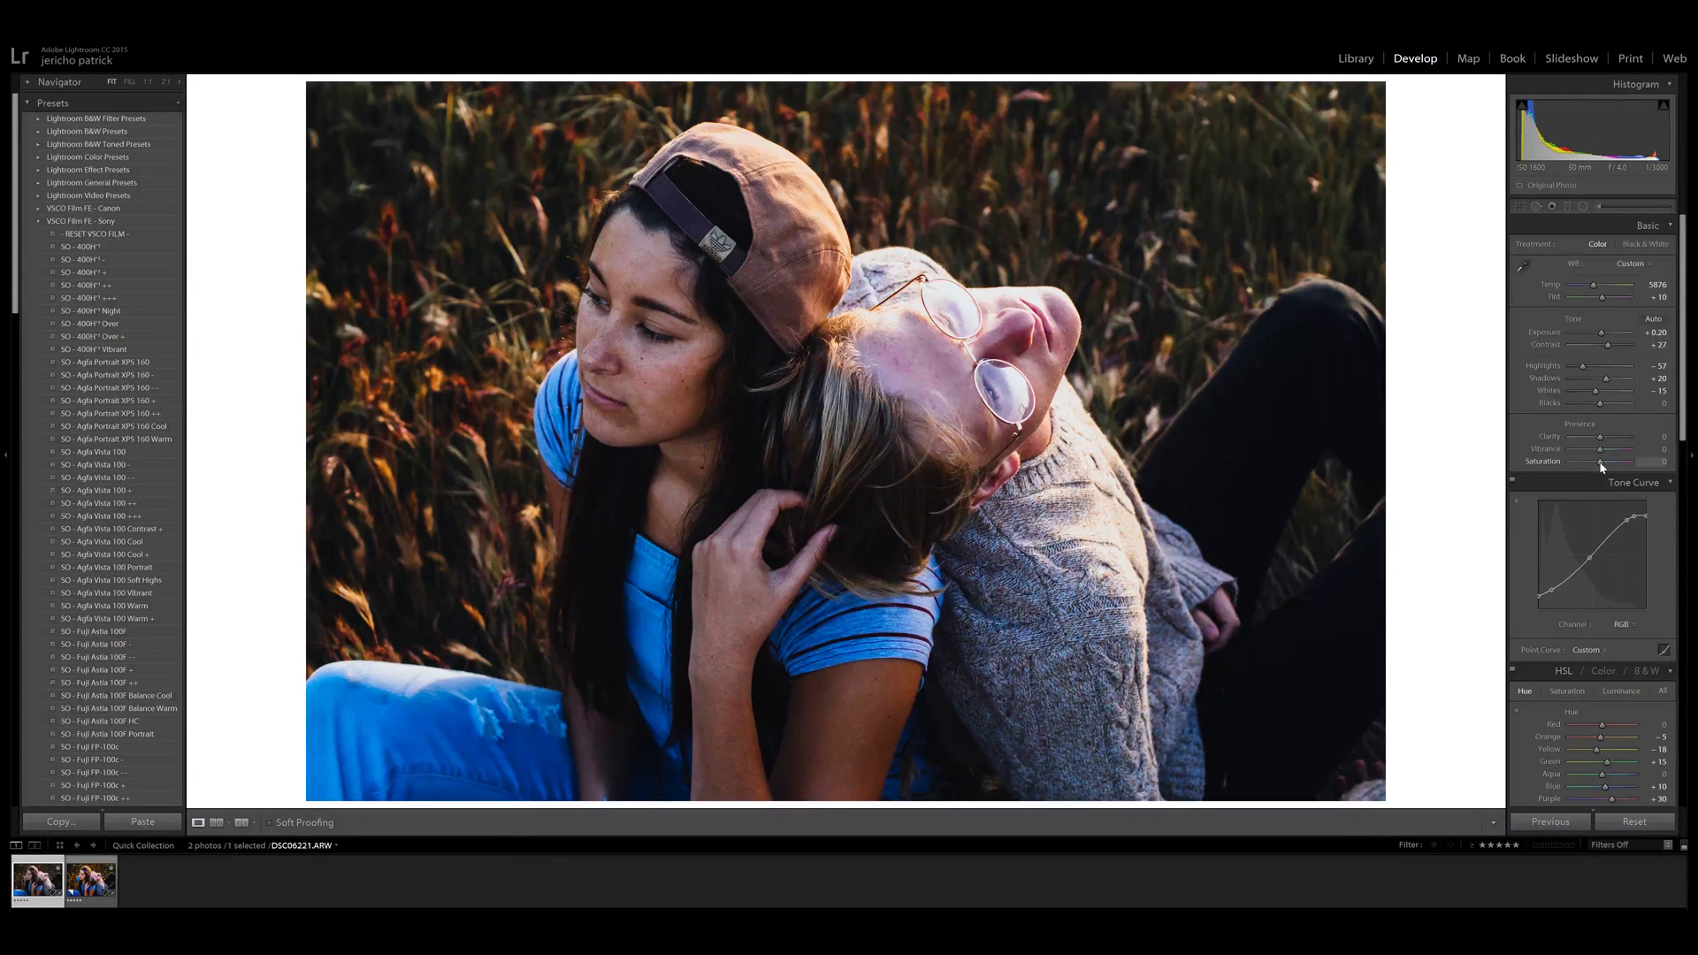
Step: Drop Saturation to -100, push it up to +100, and zoom to 1:1 on the face
left_click_drag(1602, 466, 1561, 468)
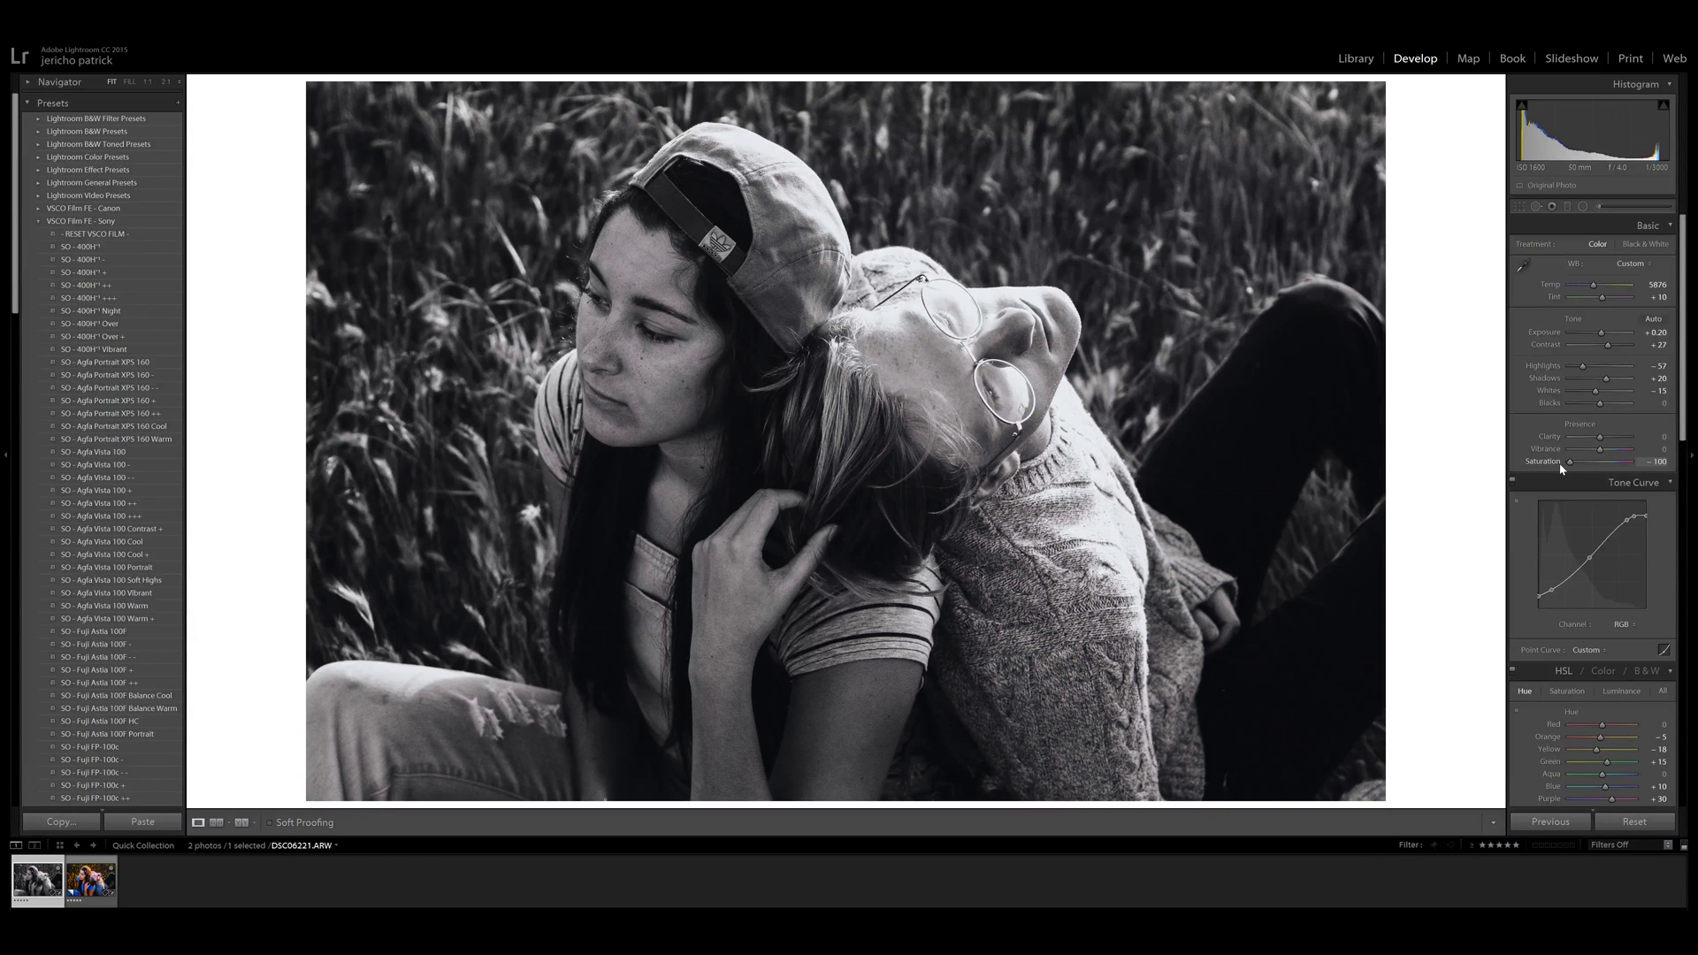
left_click_drag(1562, 469, 1668, 483)
left_click(998, 324)
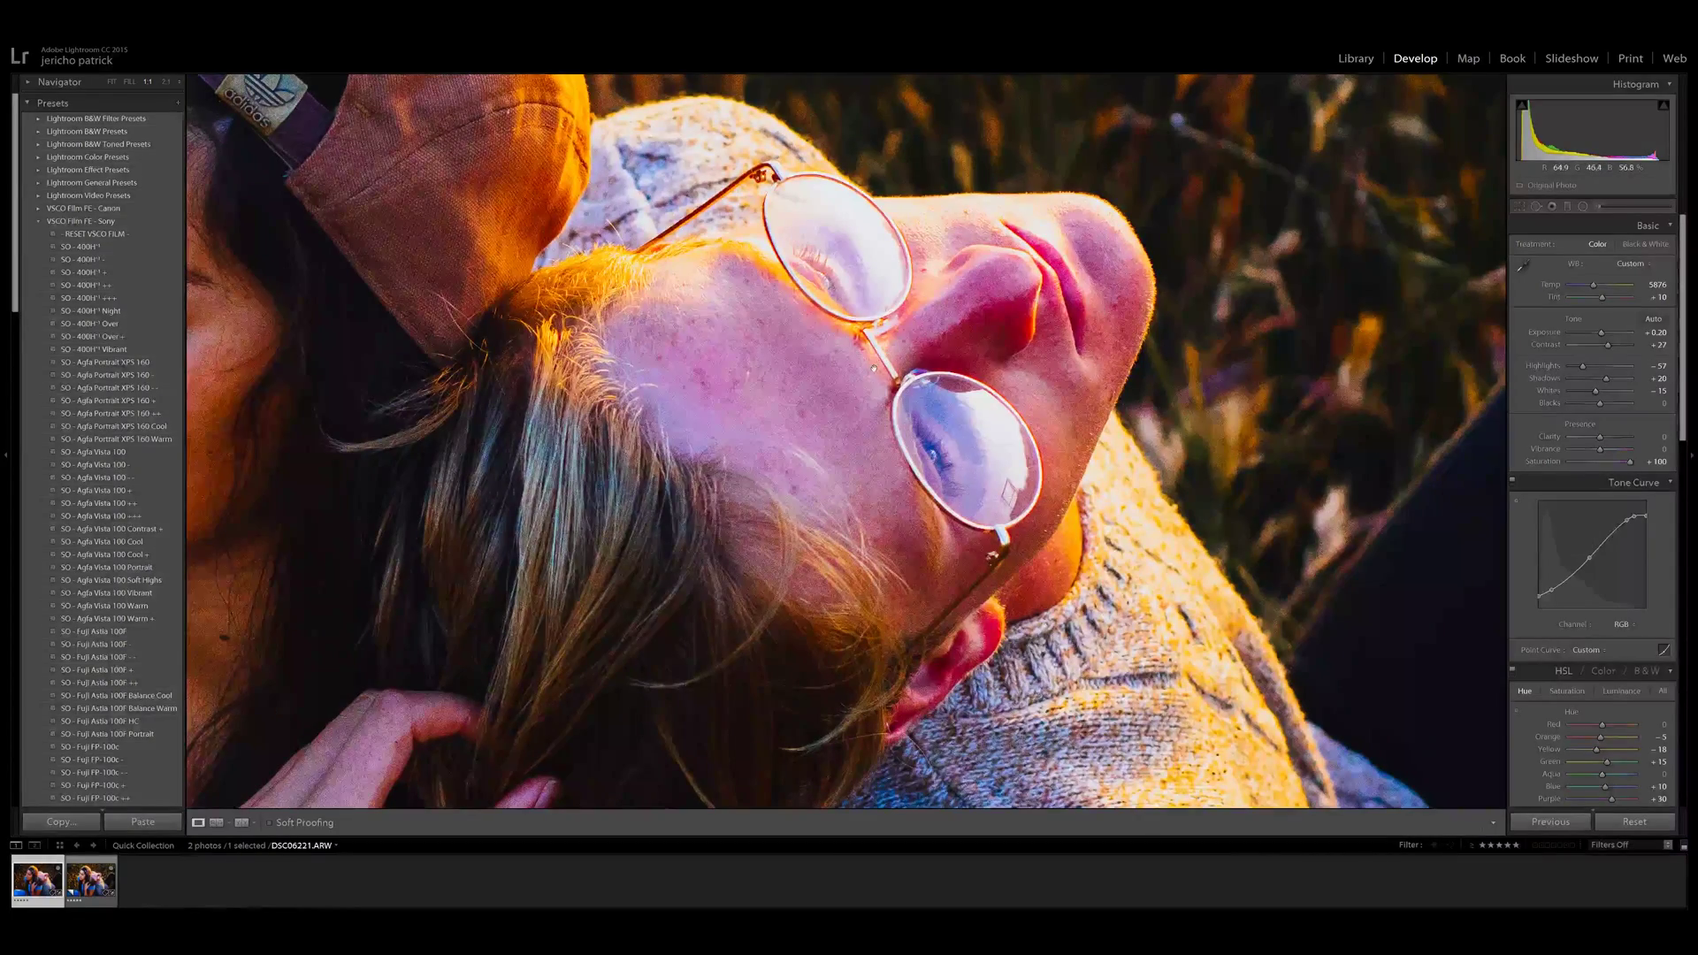
Step: Pan the close-up across the cap, face and second person's glasses, then return to Fit
left_click_drag(874, 367, 1212, 756)
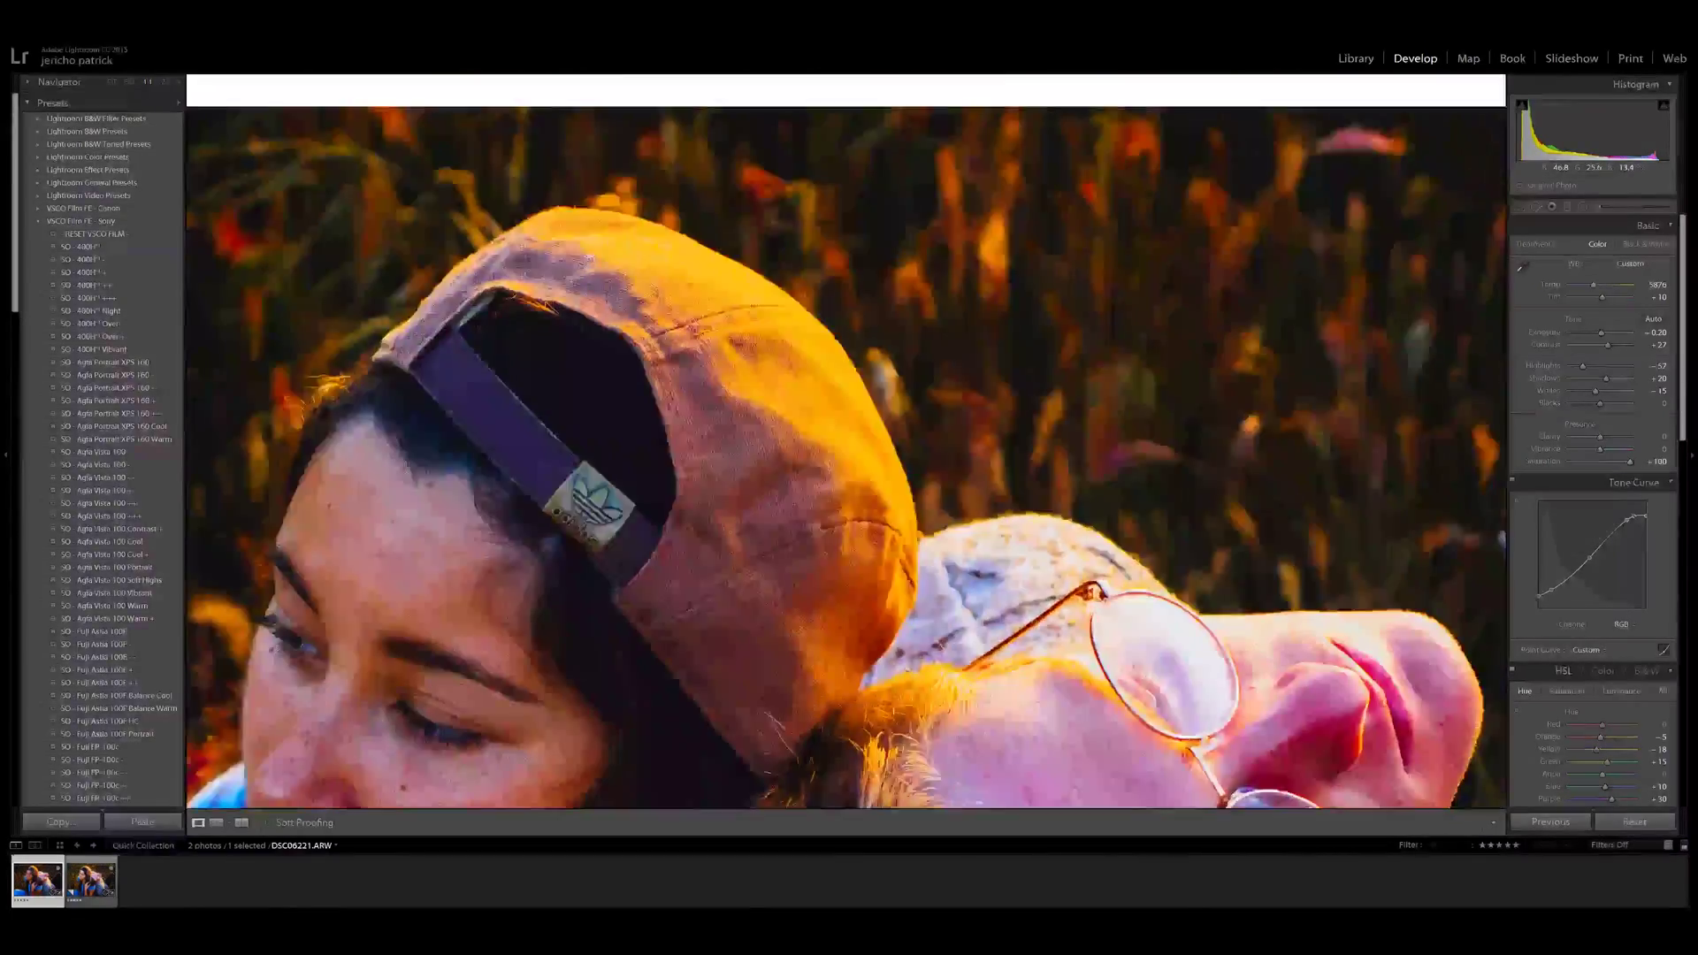
left_click_drag(745, 299, 1029, 277)
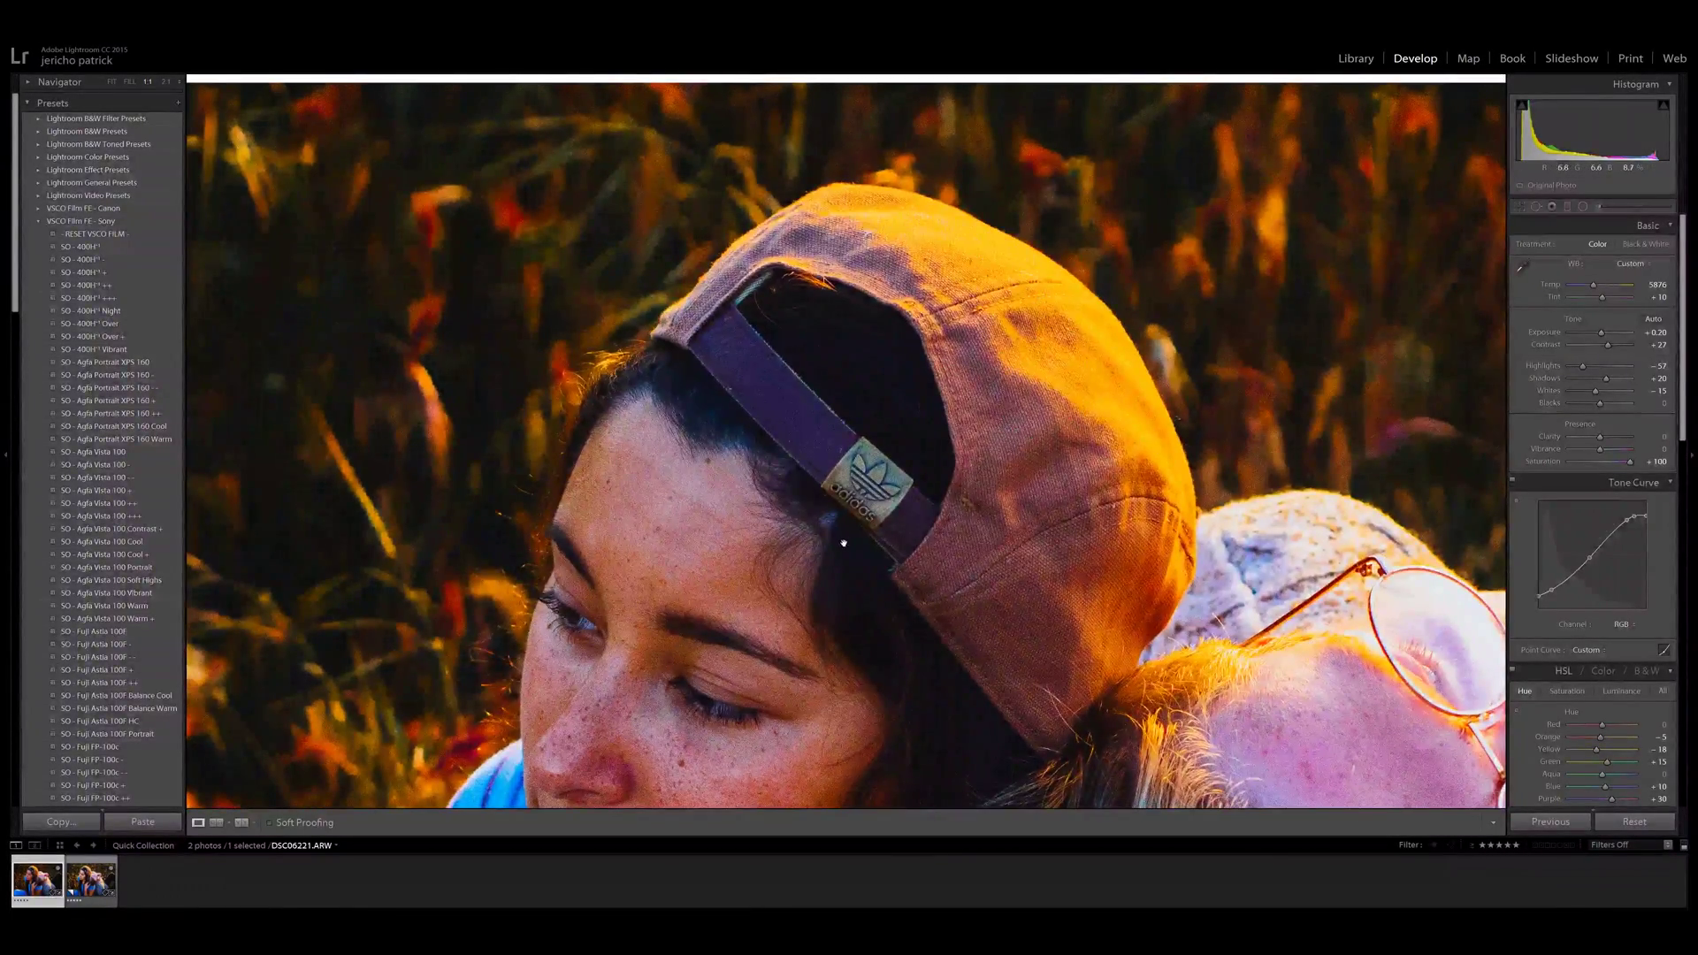
left_click_drag(843, 543, 838, 258)
left_click_drag(1372, 785, 1052, 283)
left_click(1482, 737)
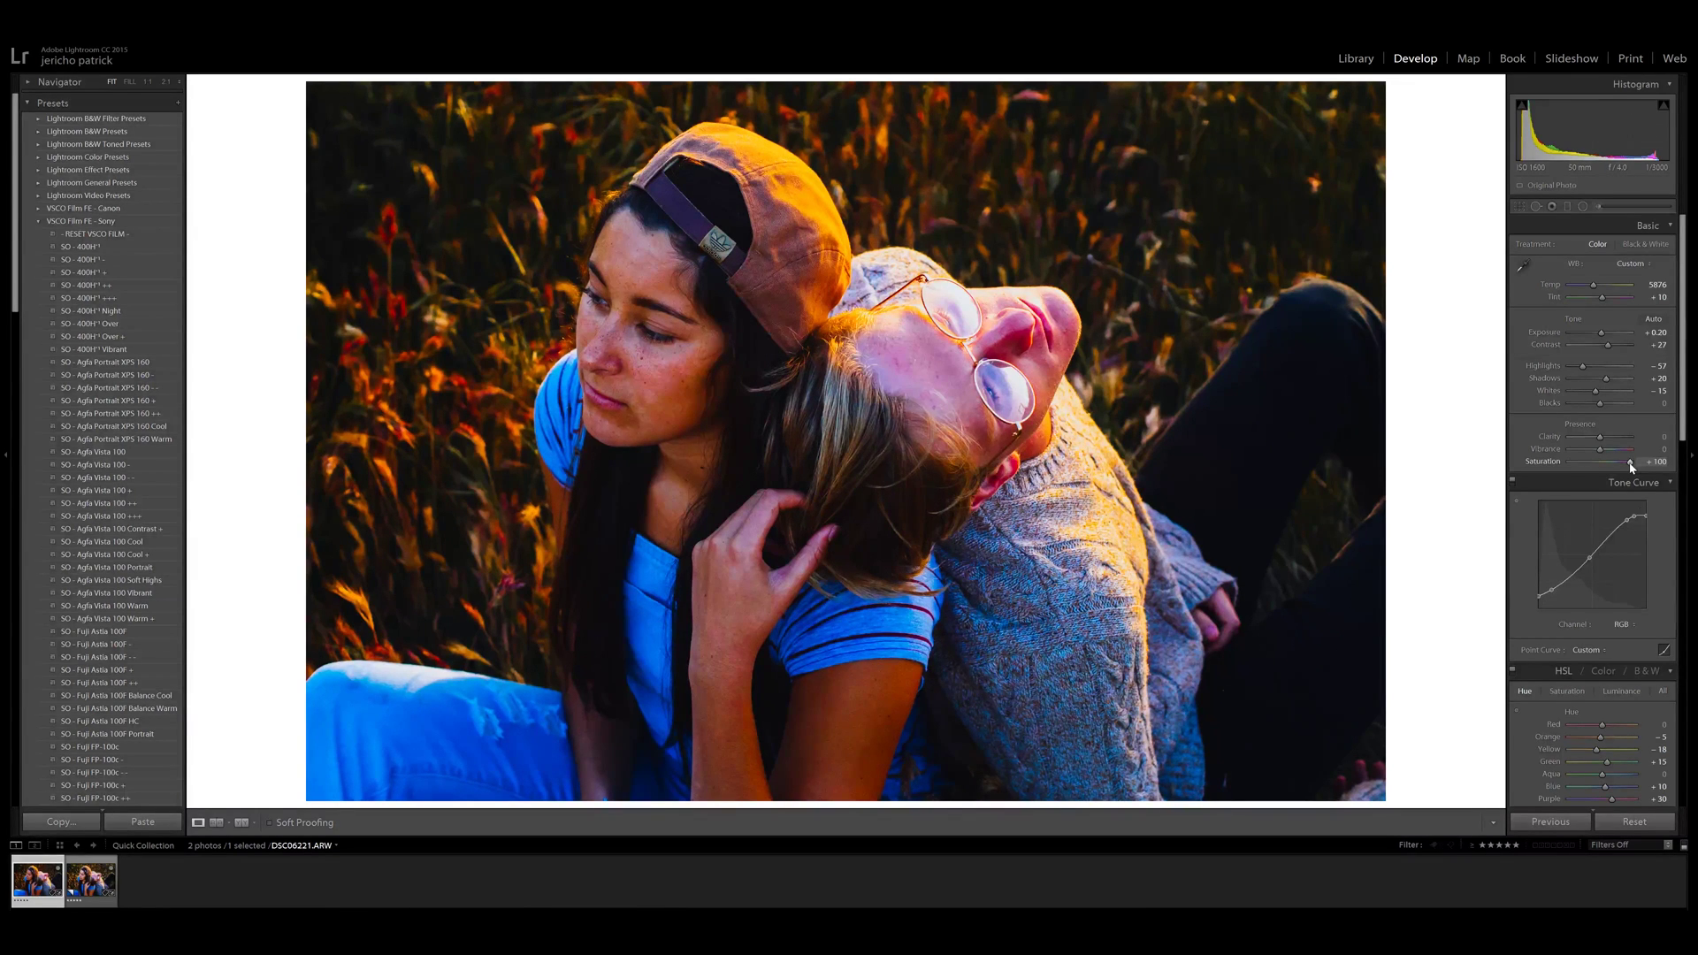
Step: Reset Saturation to 0, lower Vibrance to -100 then about -63, and inspect both faces at 1:1
double_click(1631, 464)
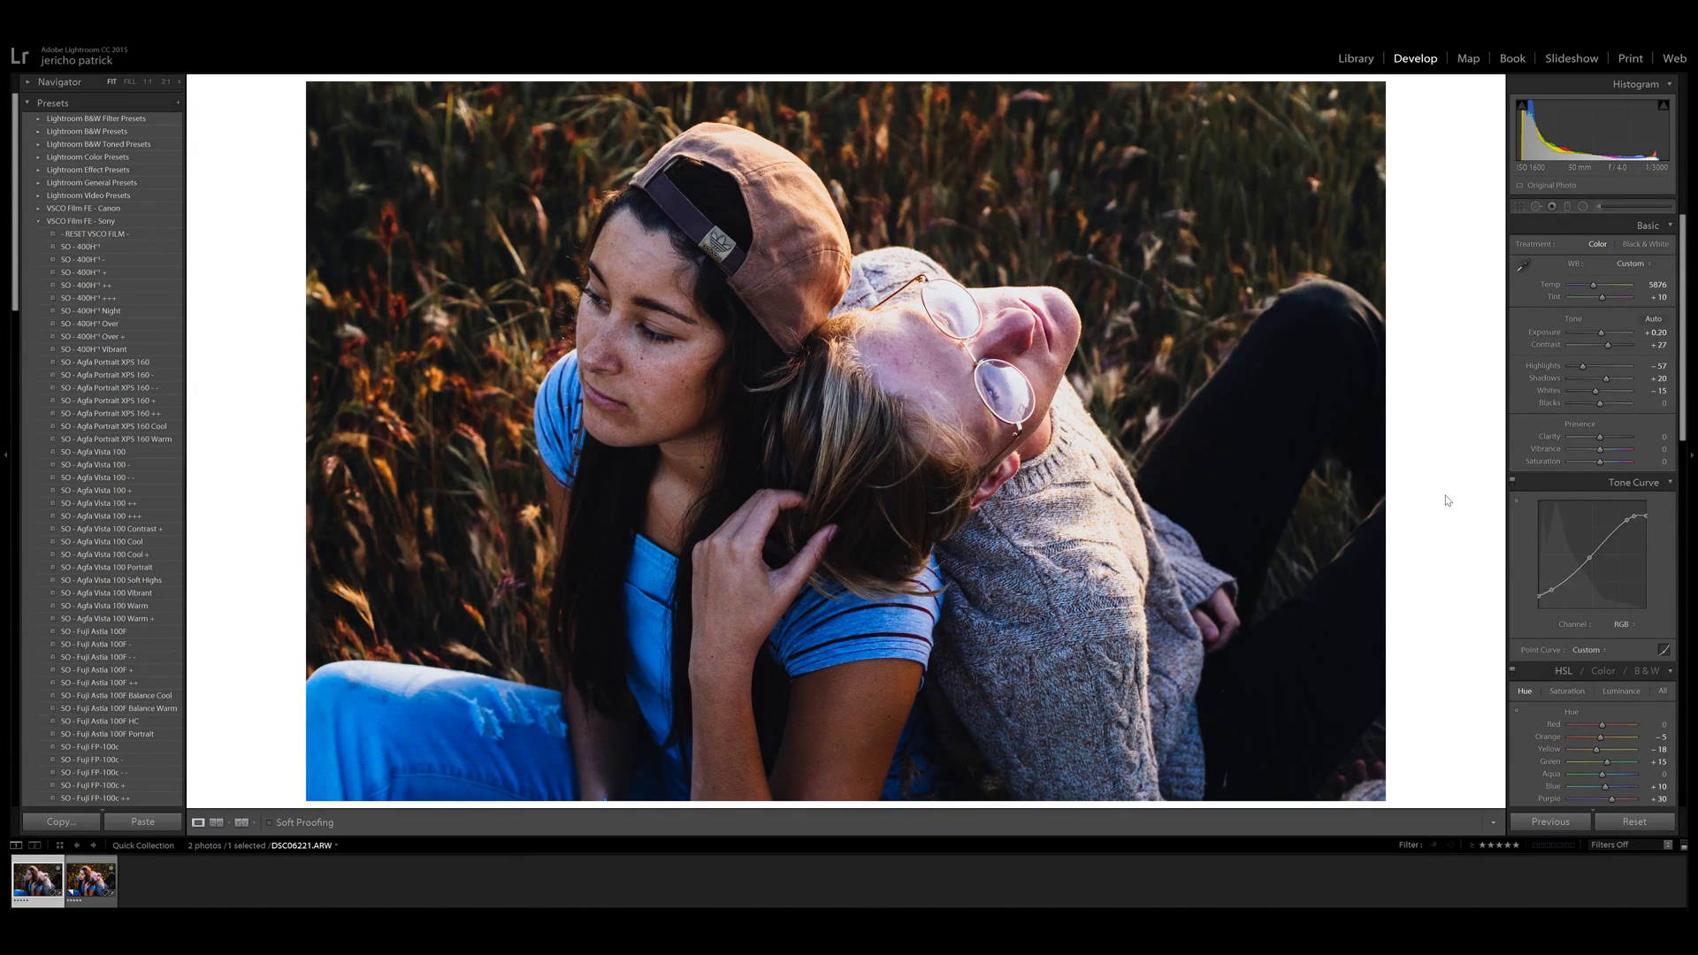
left_click_drag(1600, 449, 1567, 453)
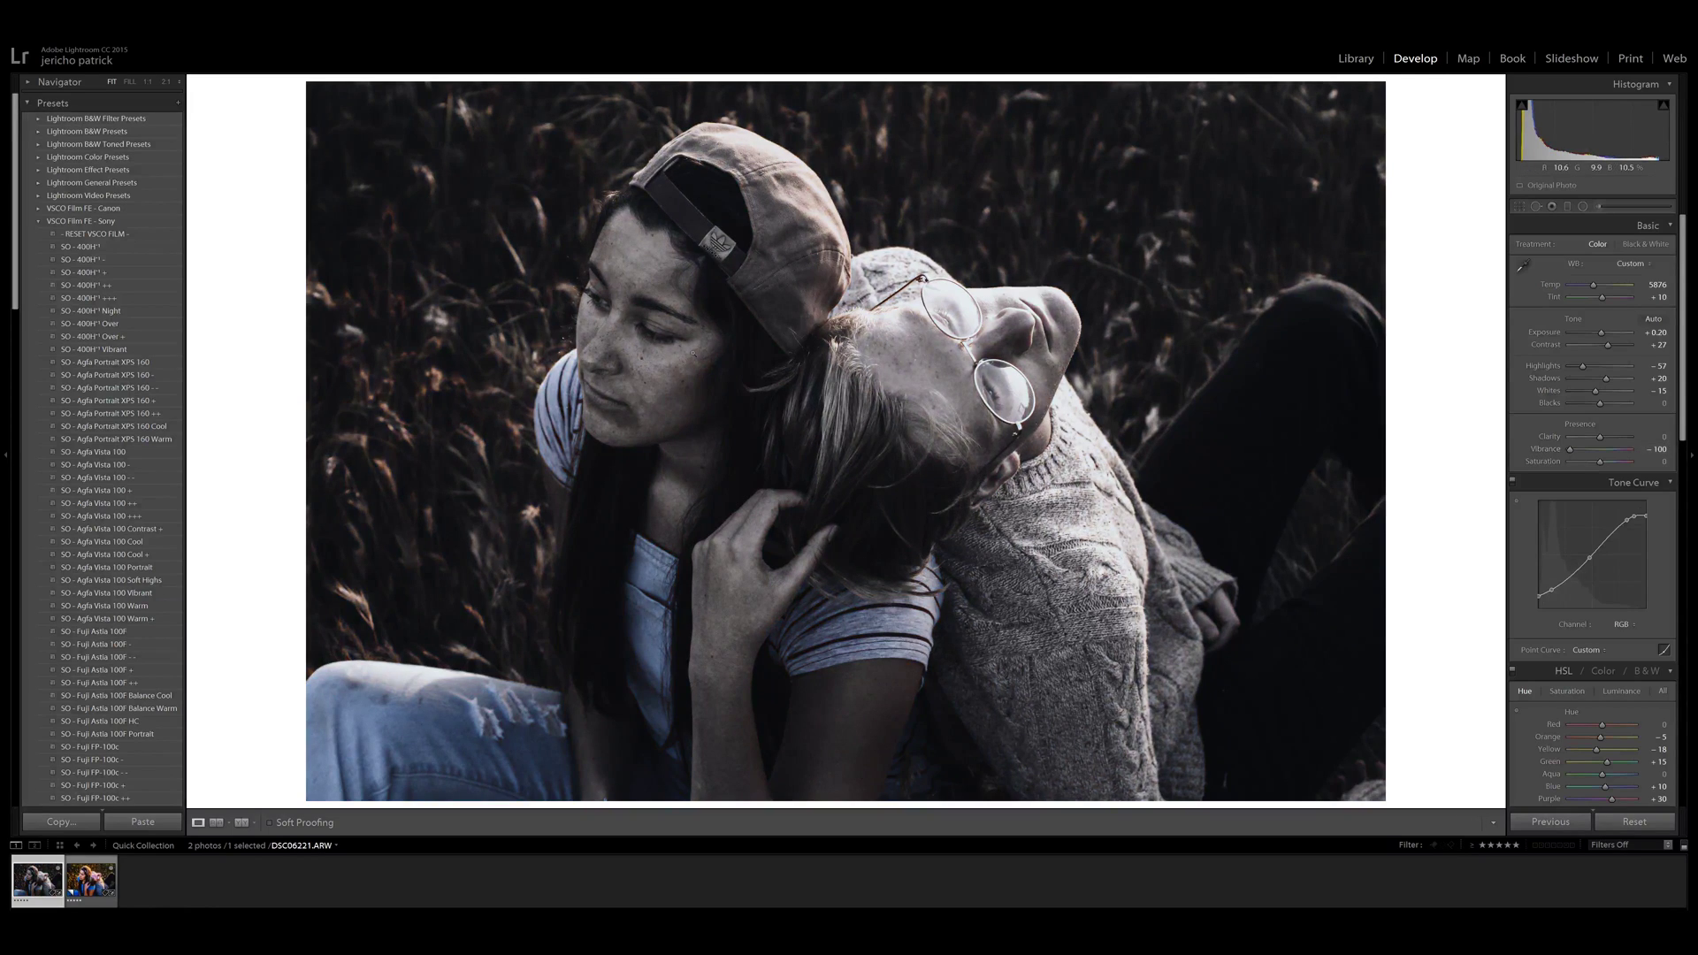
left_click(1017, 313)
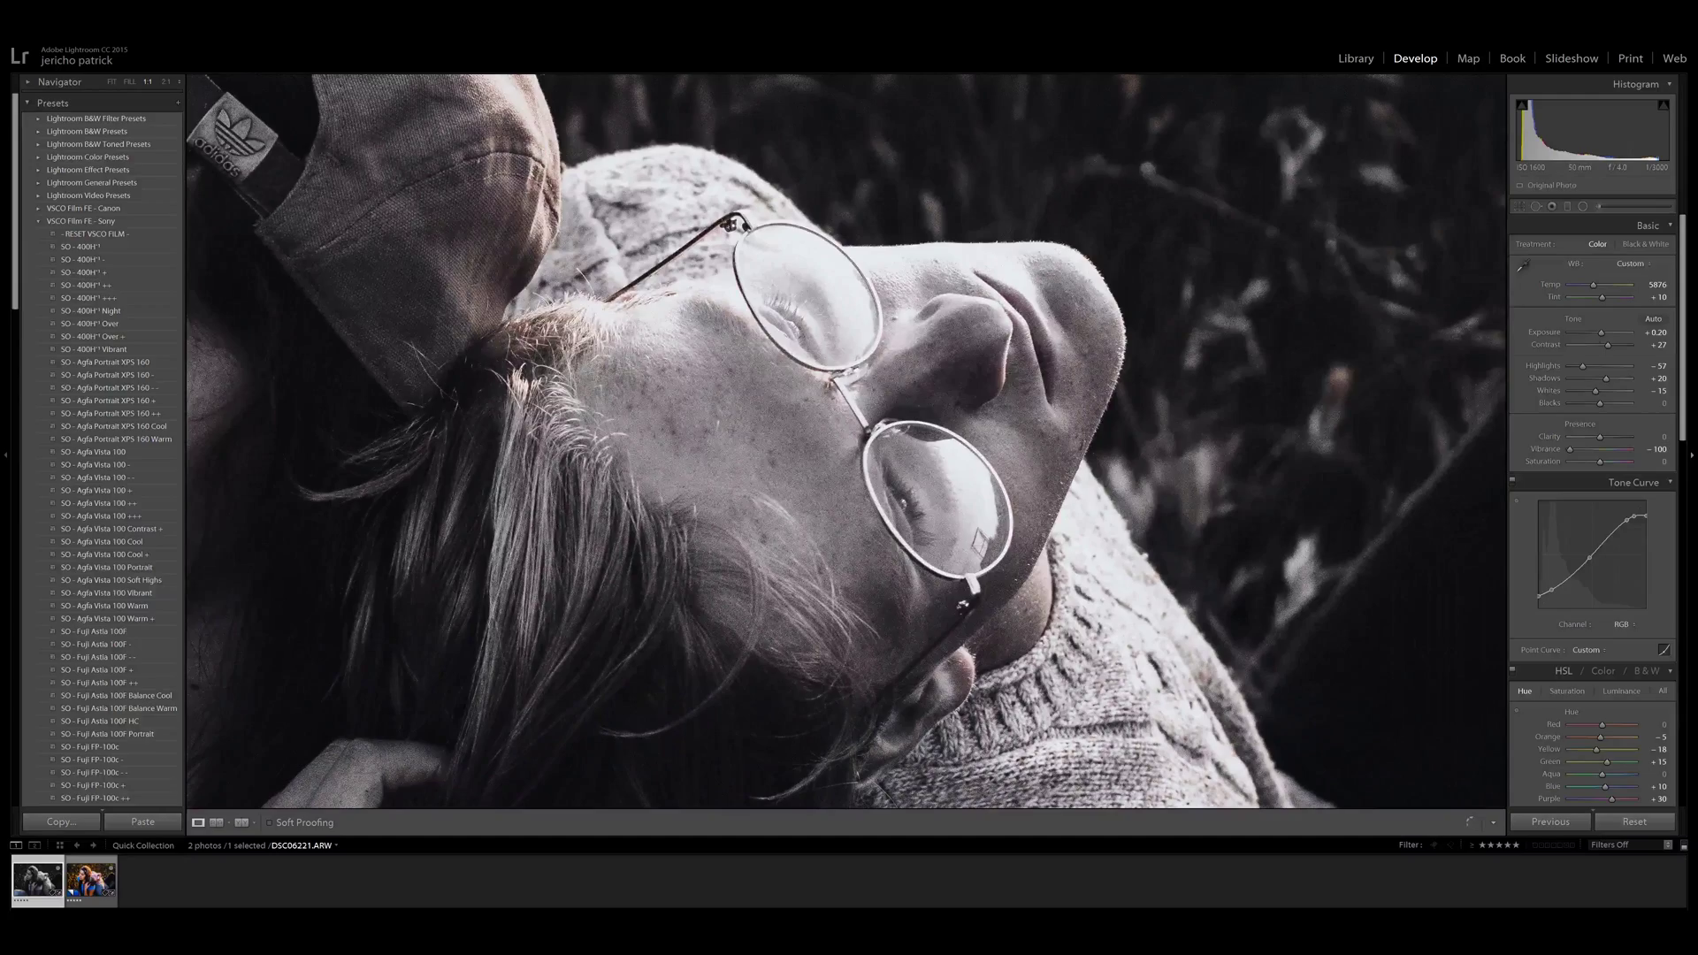
left_click_drag(1569, 450, 1583, 454)
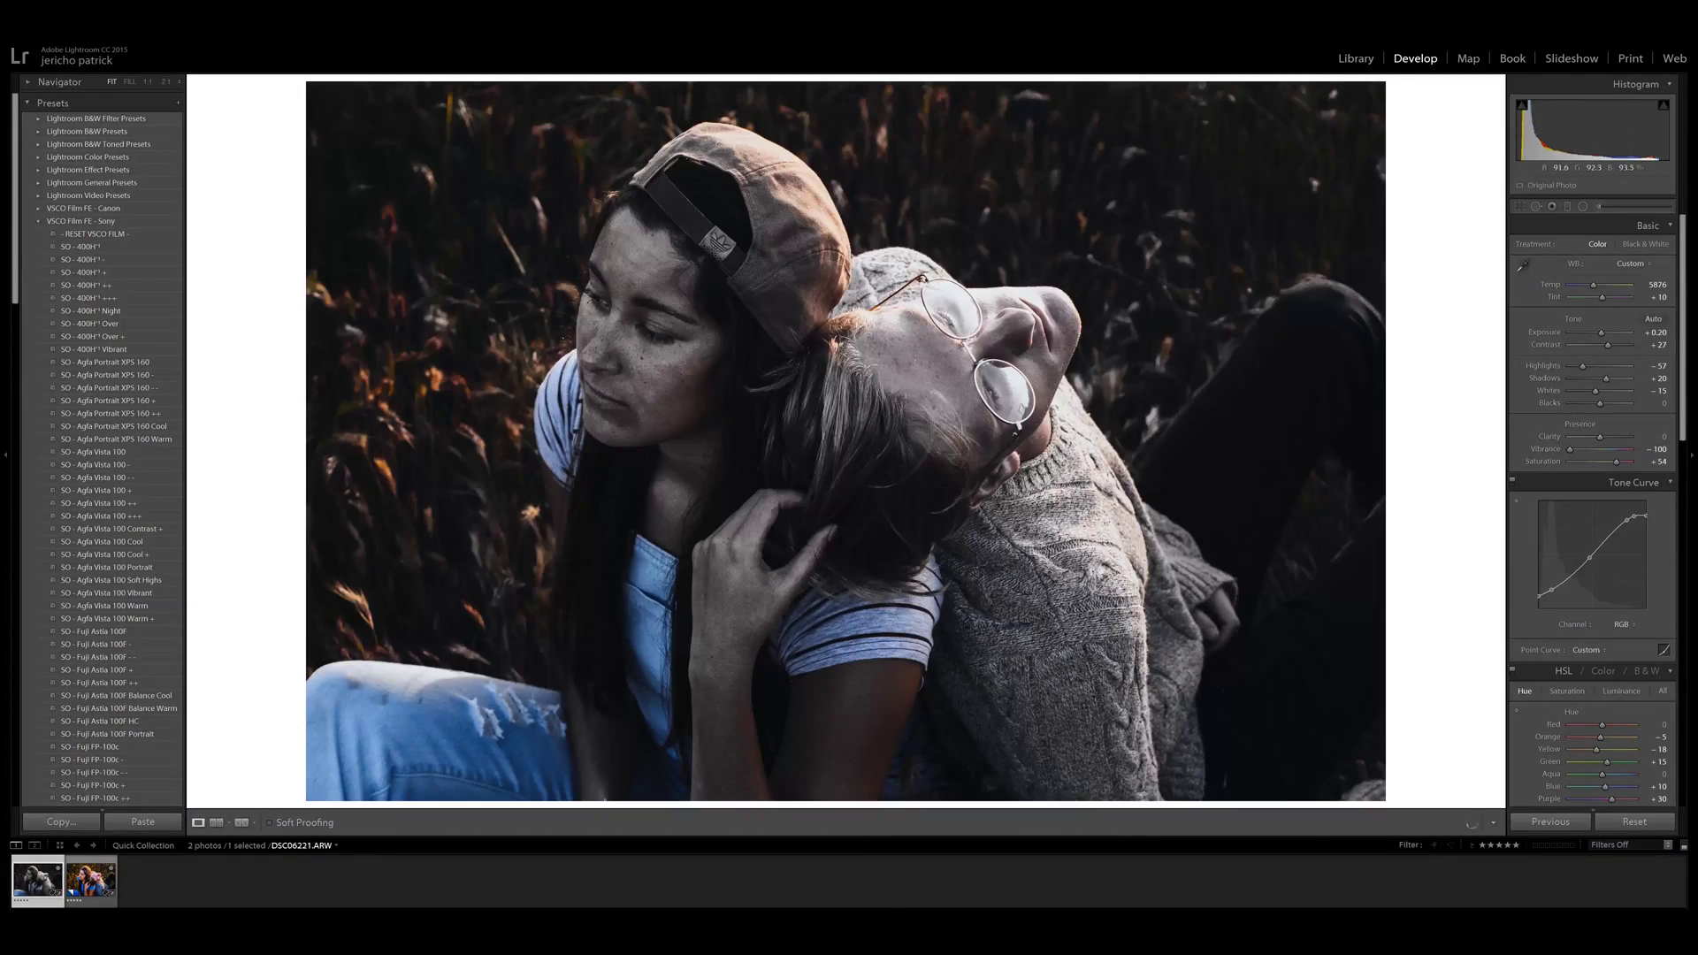
left_click(796, 237)
left_click_drag(796, 237, 830, 456)
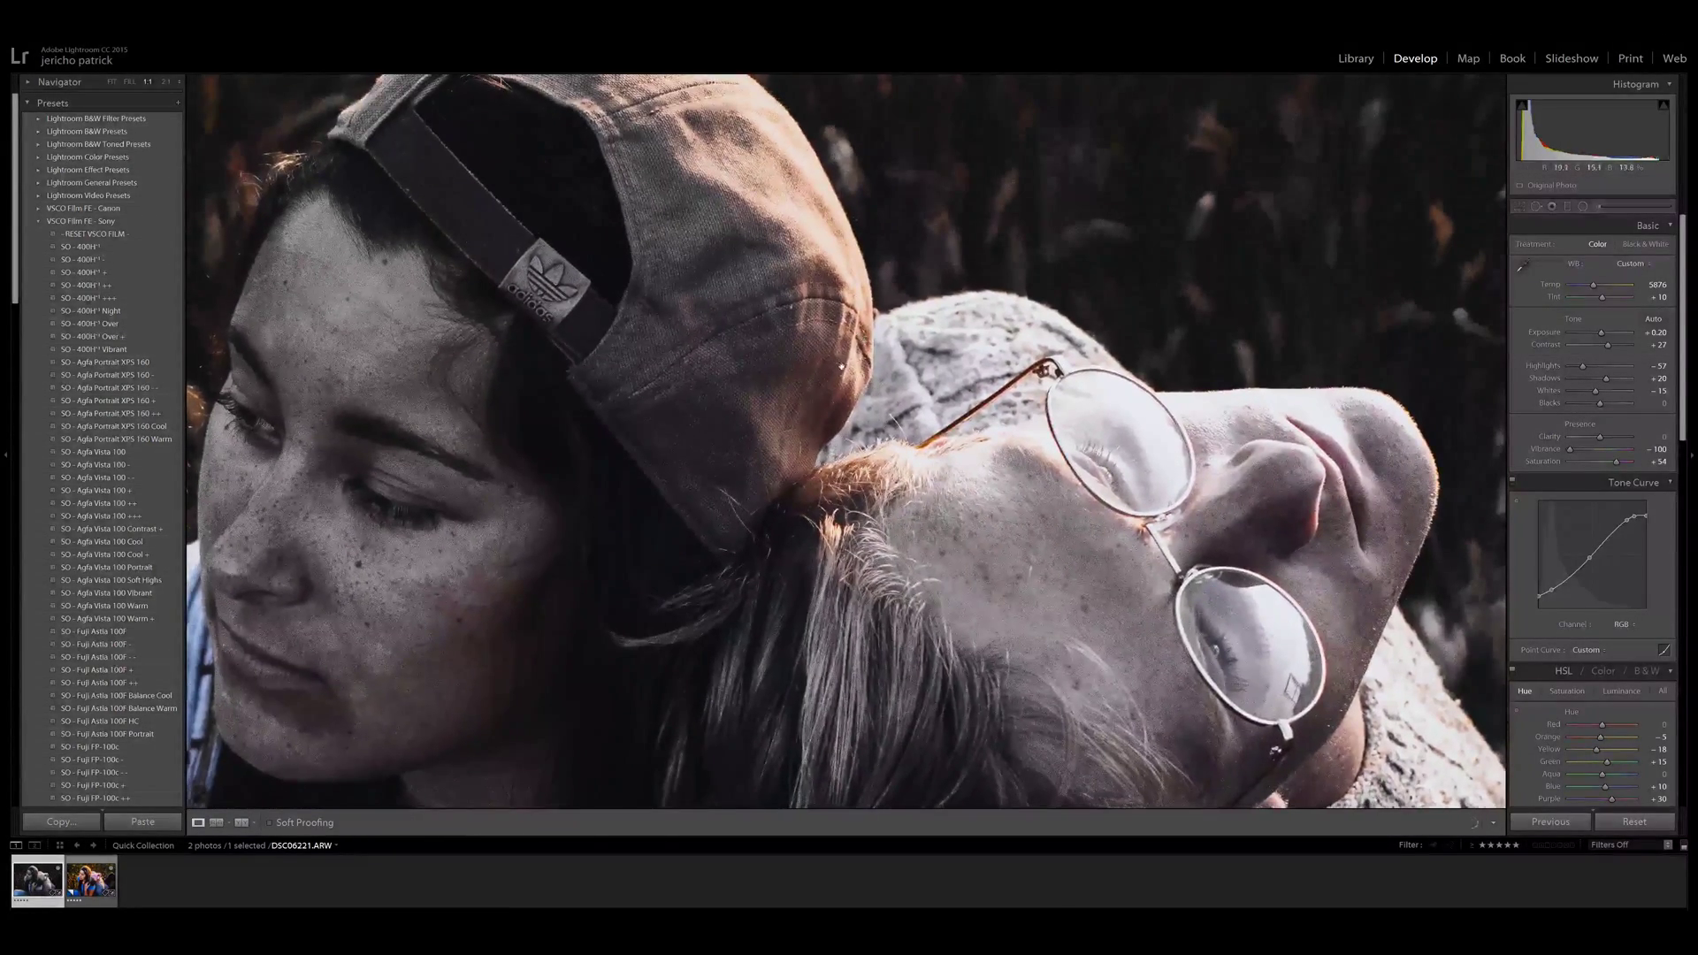
left_click_drag(796, 265, 752, 345)
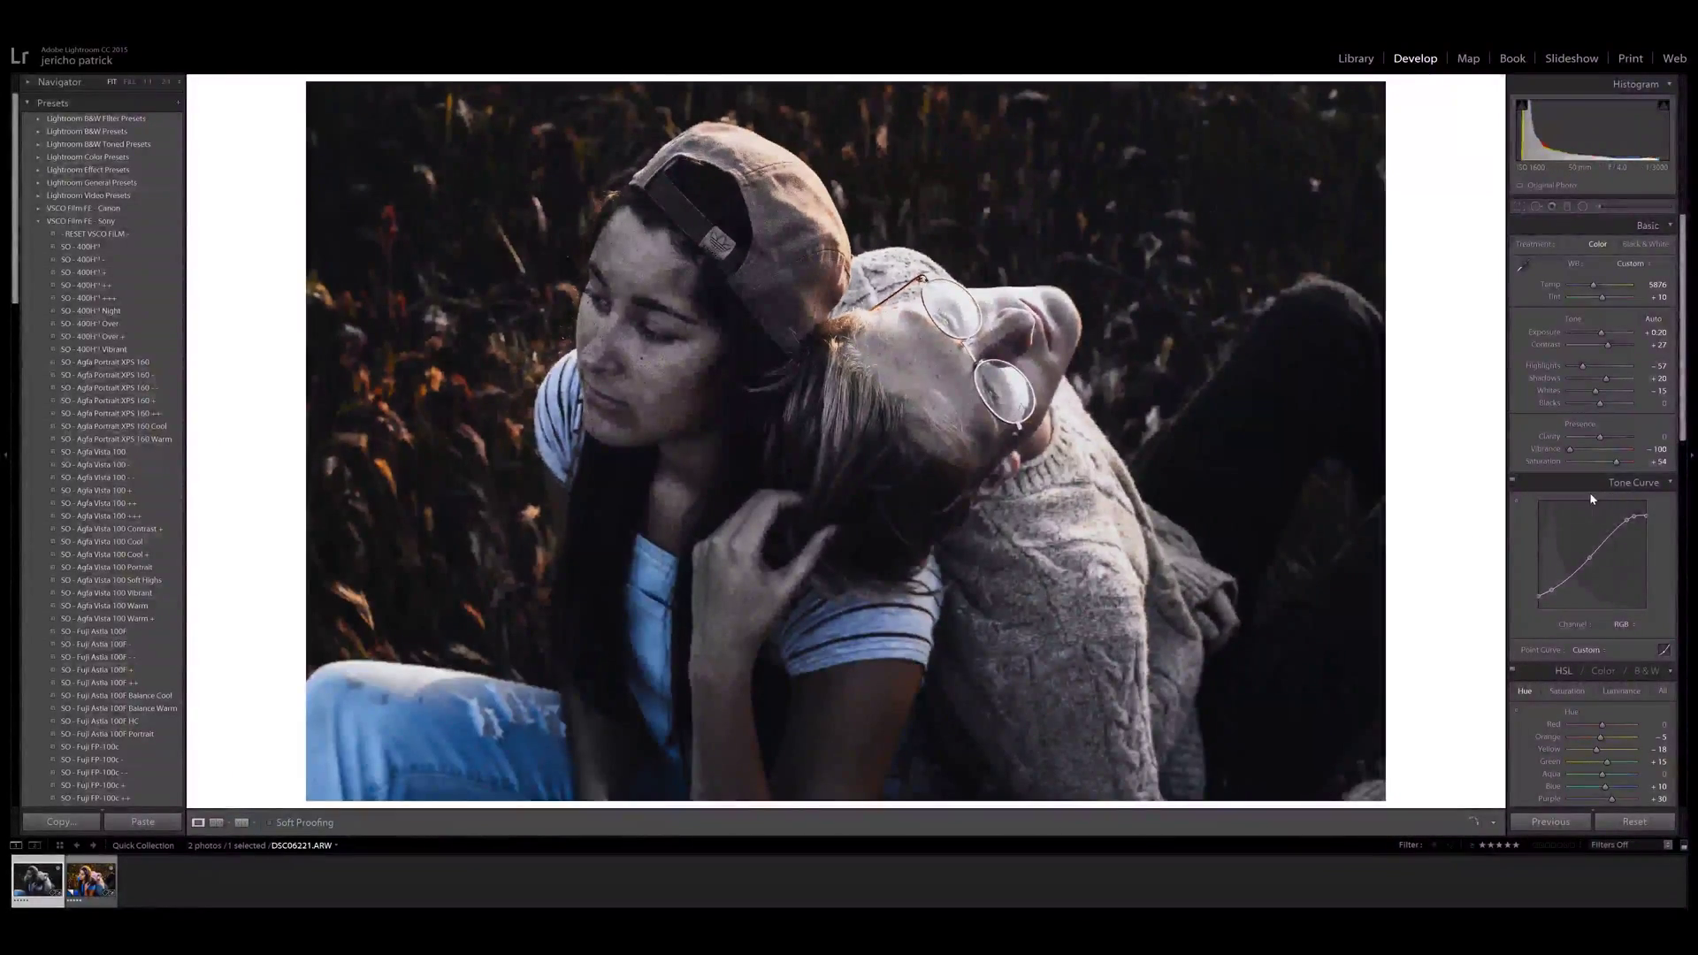
Step: Reset Saturation and Vibrance to 0, push Vibrance to +100, and zoom to 1:1
double_click(1618, 462)
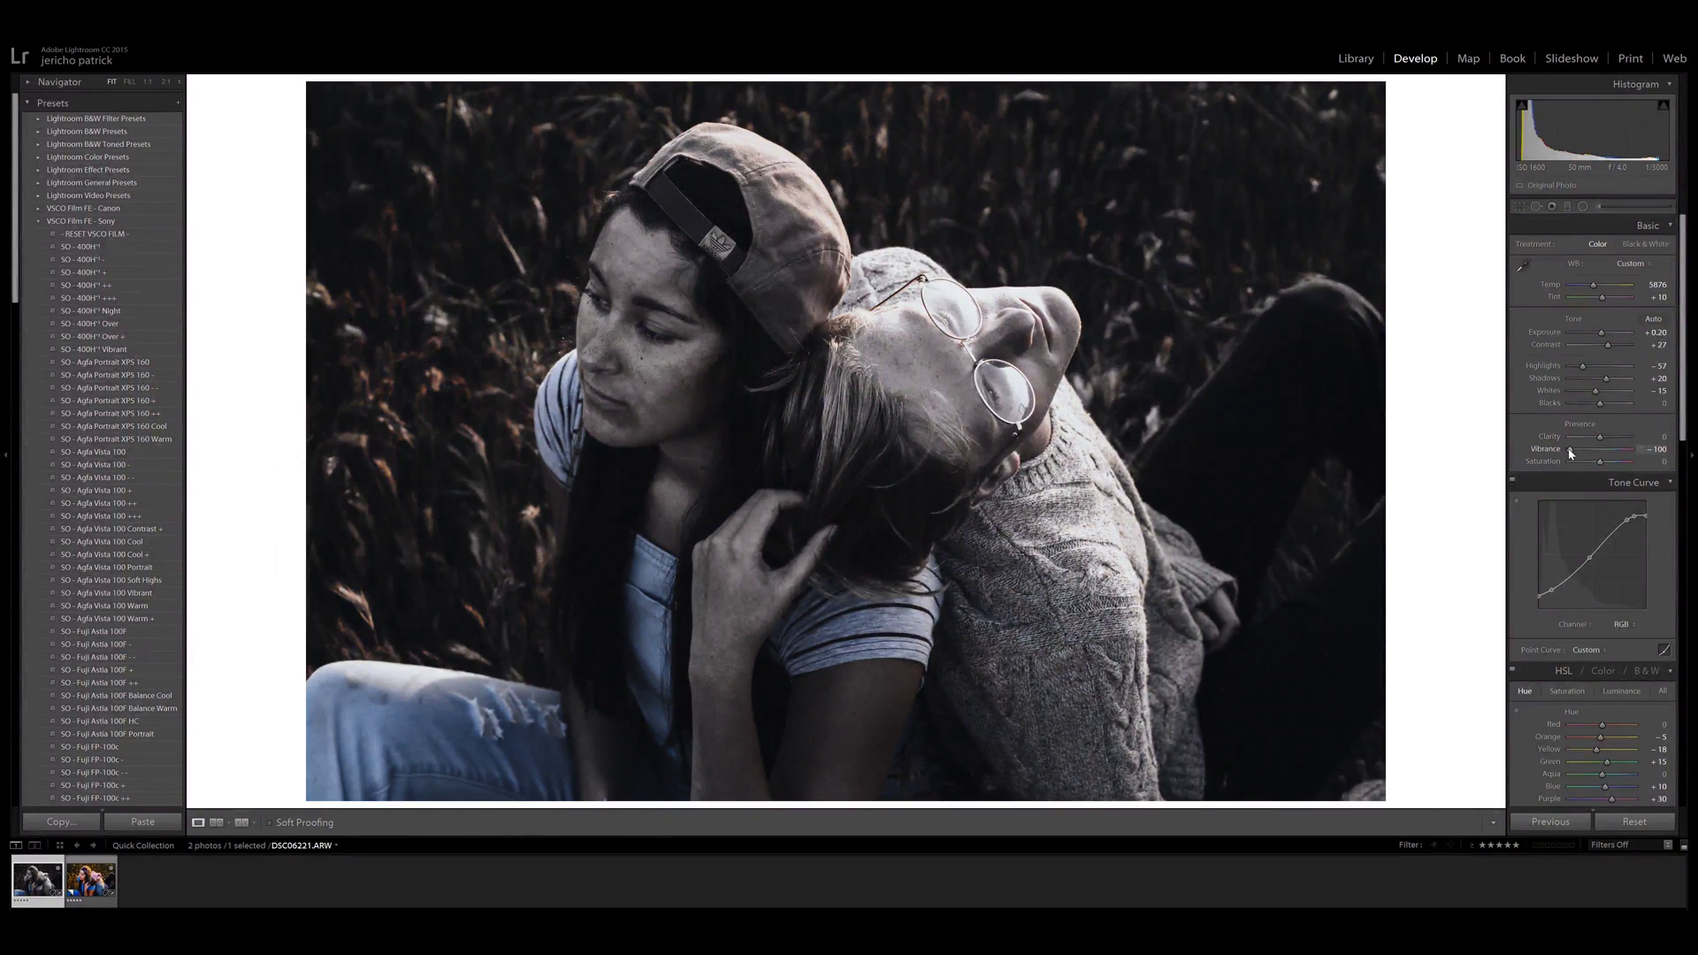
double_click(1570, 450)
left_click_drag(1603, 448, 1636, 456)
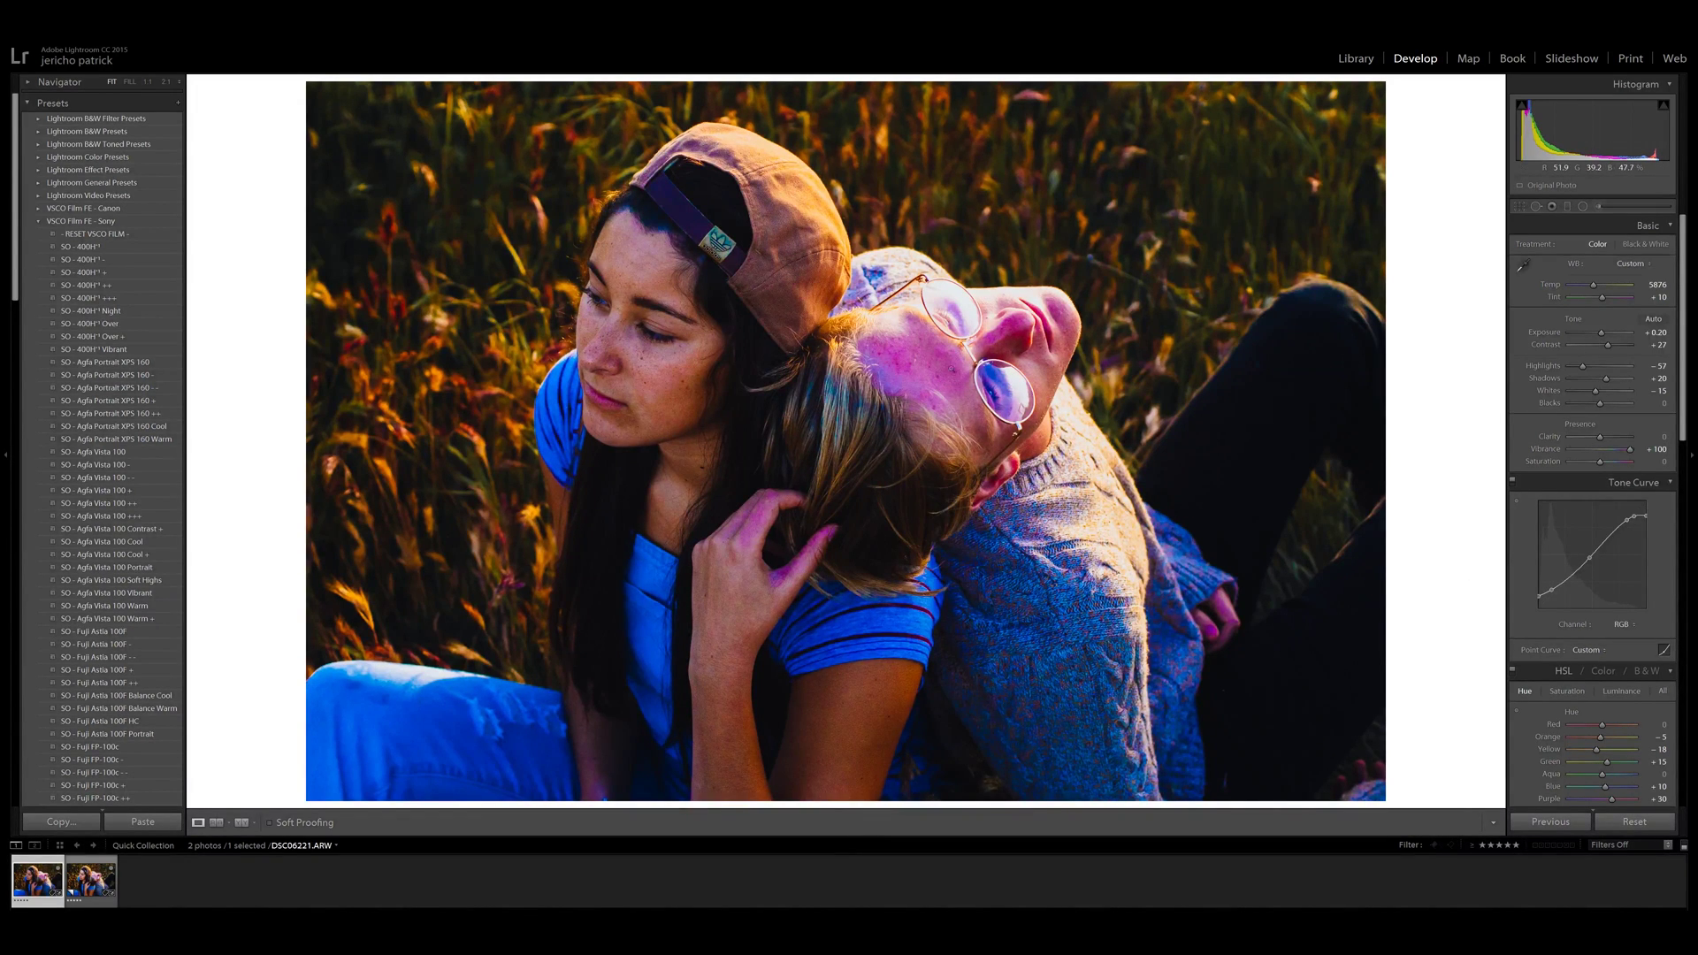
left_click(937, 345)
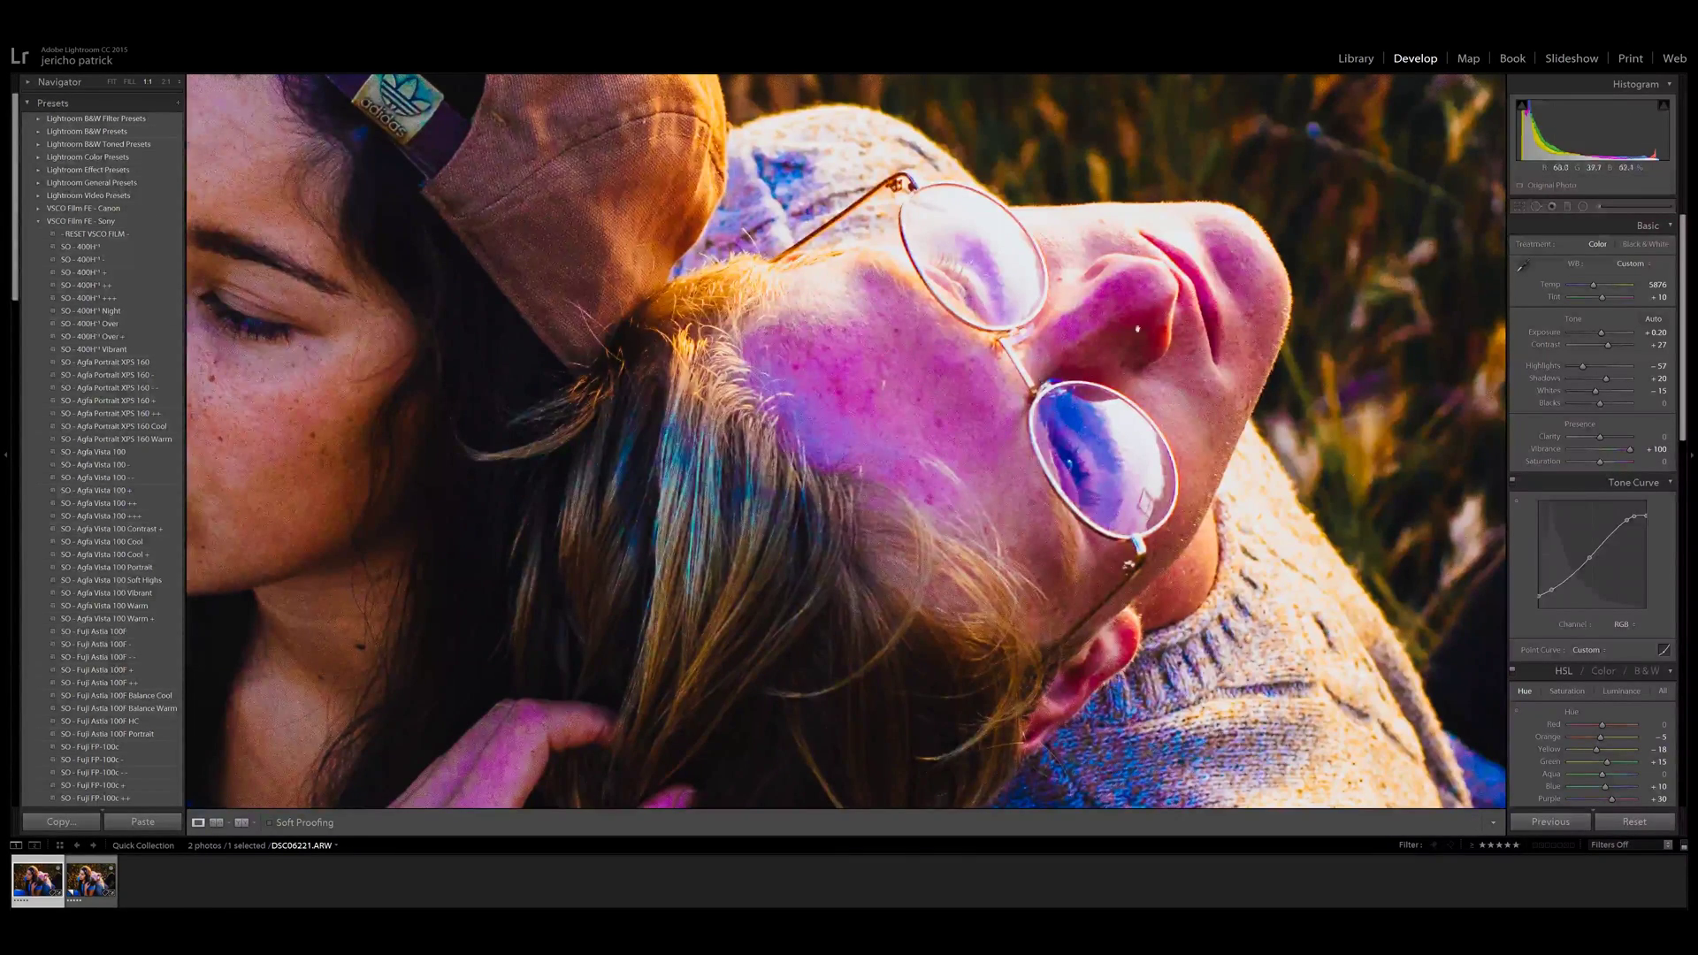
Step: Pan across the glasses and both faces, return to Fit, and reset Vibrance to 0
left_click_drag(1193, 300, 1116, 389)
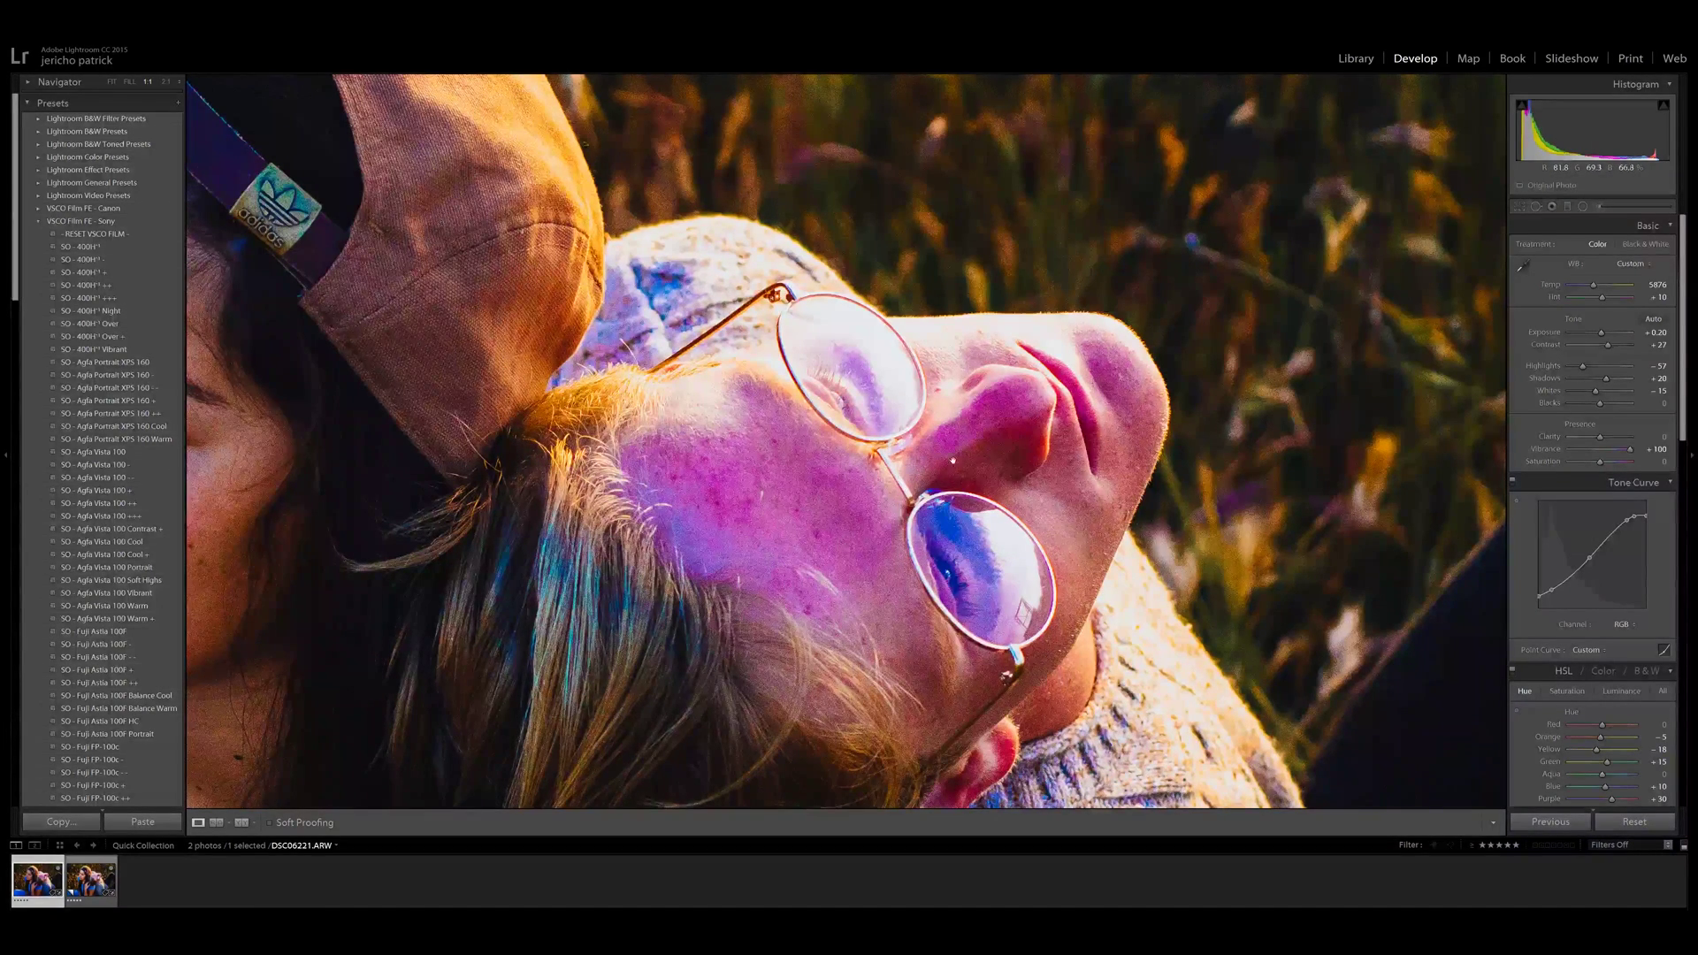
left_click_drag(956, 460, 1159, 323)
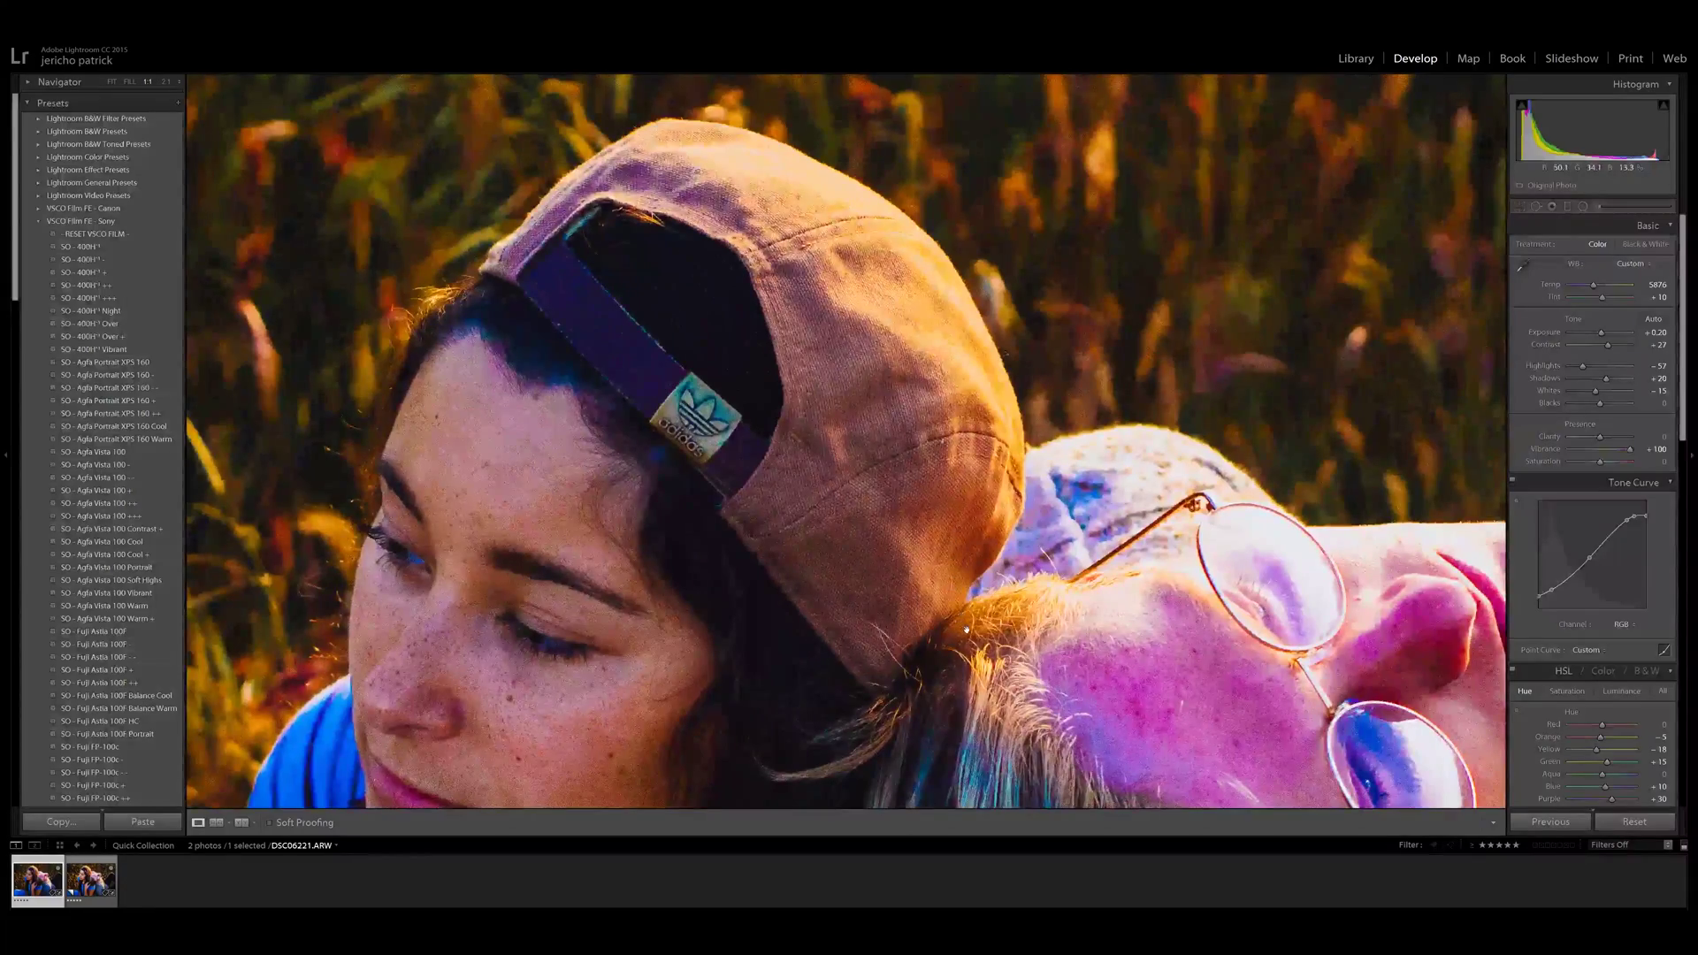
left_click_drag(957, 532, 986, 325)
left_click(1001, 661)
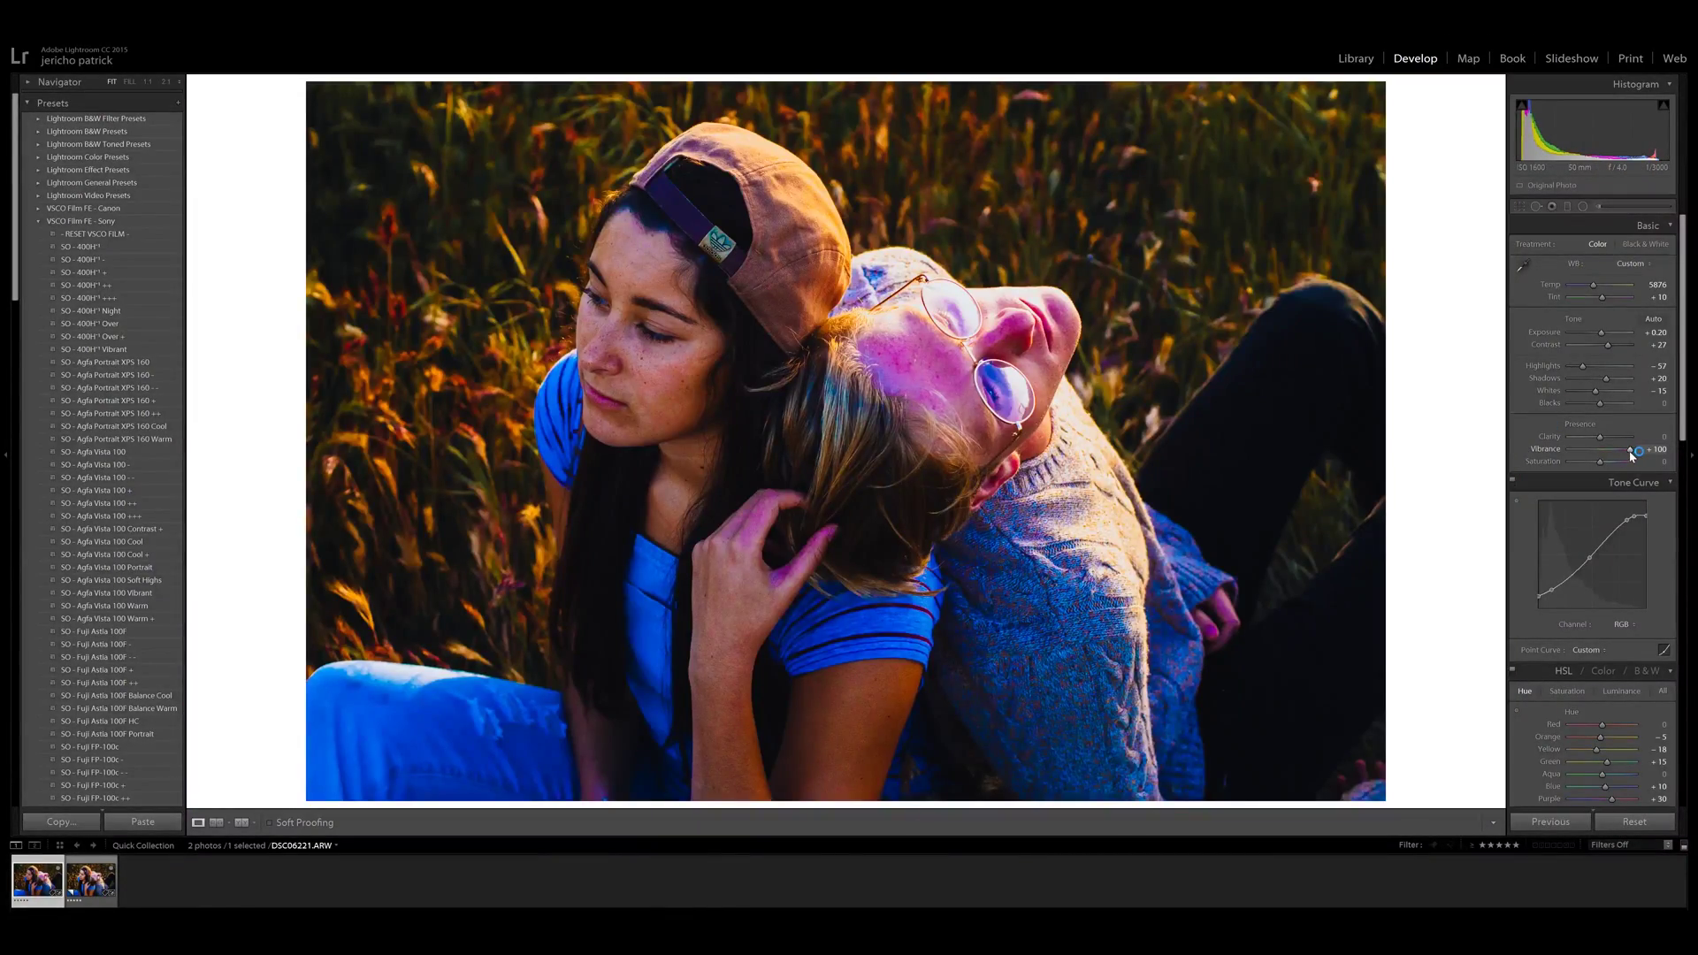
double_click(1629, 449)
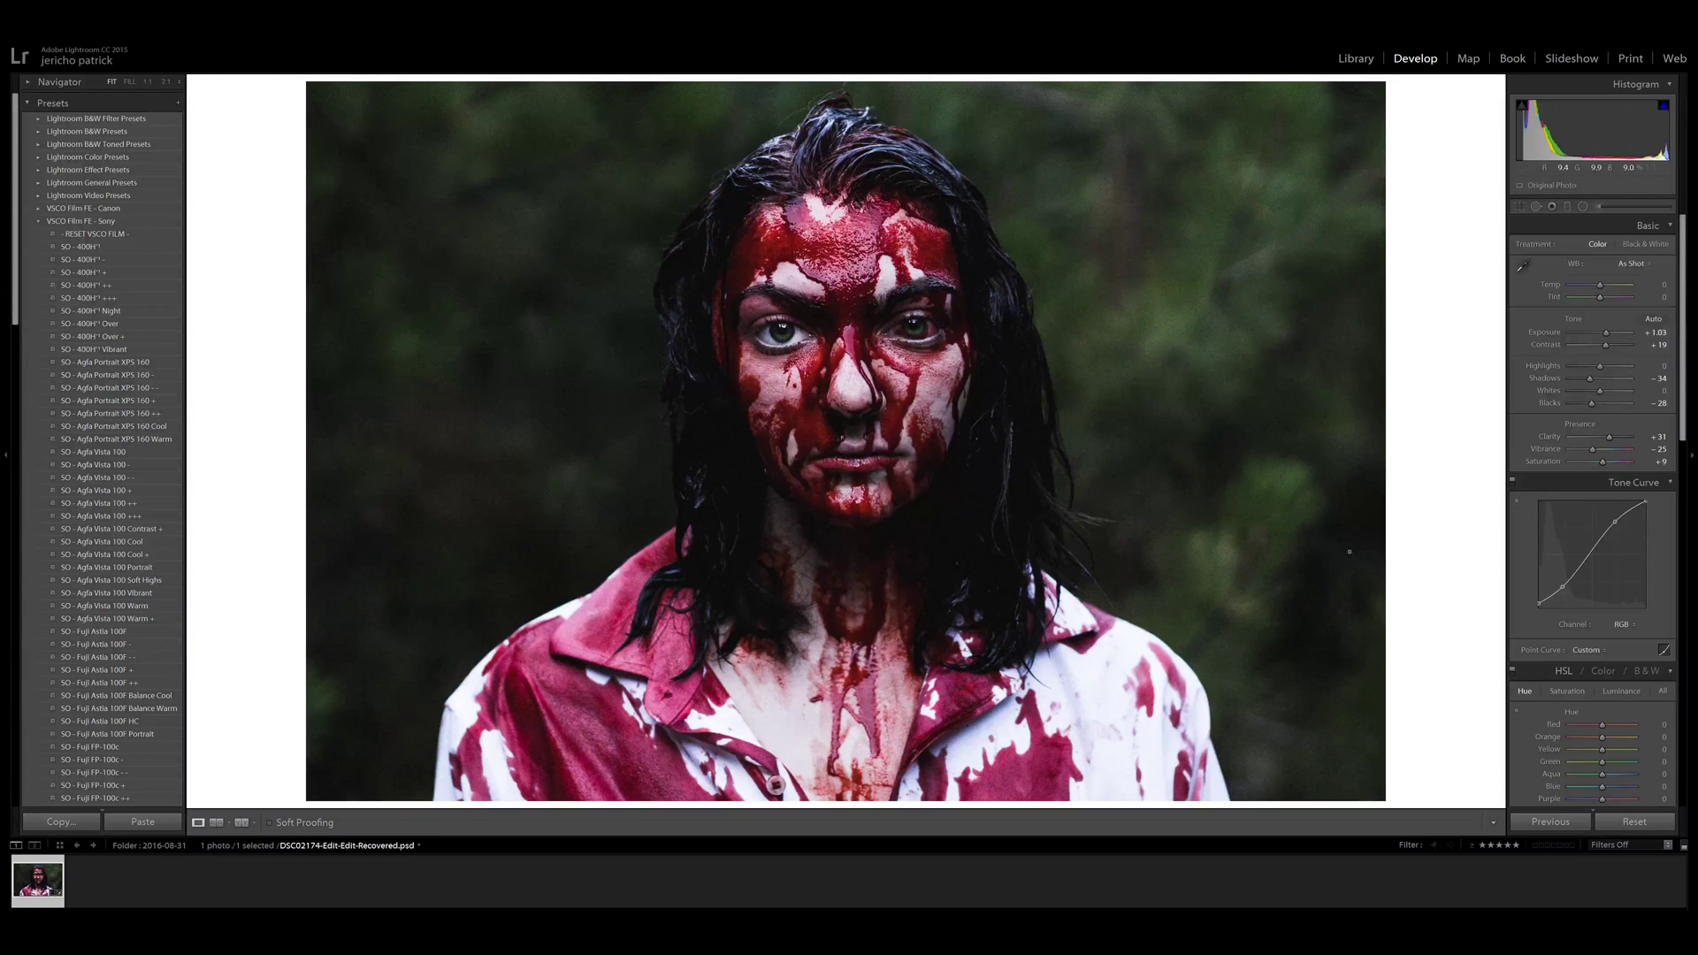
Step: Reset Clarity, Vibrance and Saturation, zoom on the blood-covered face, and set Clarity to +29
key("z")
double_click(1581, 425)
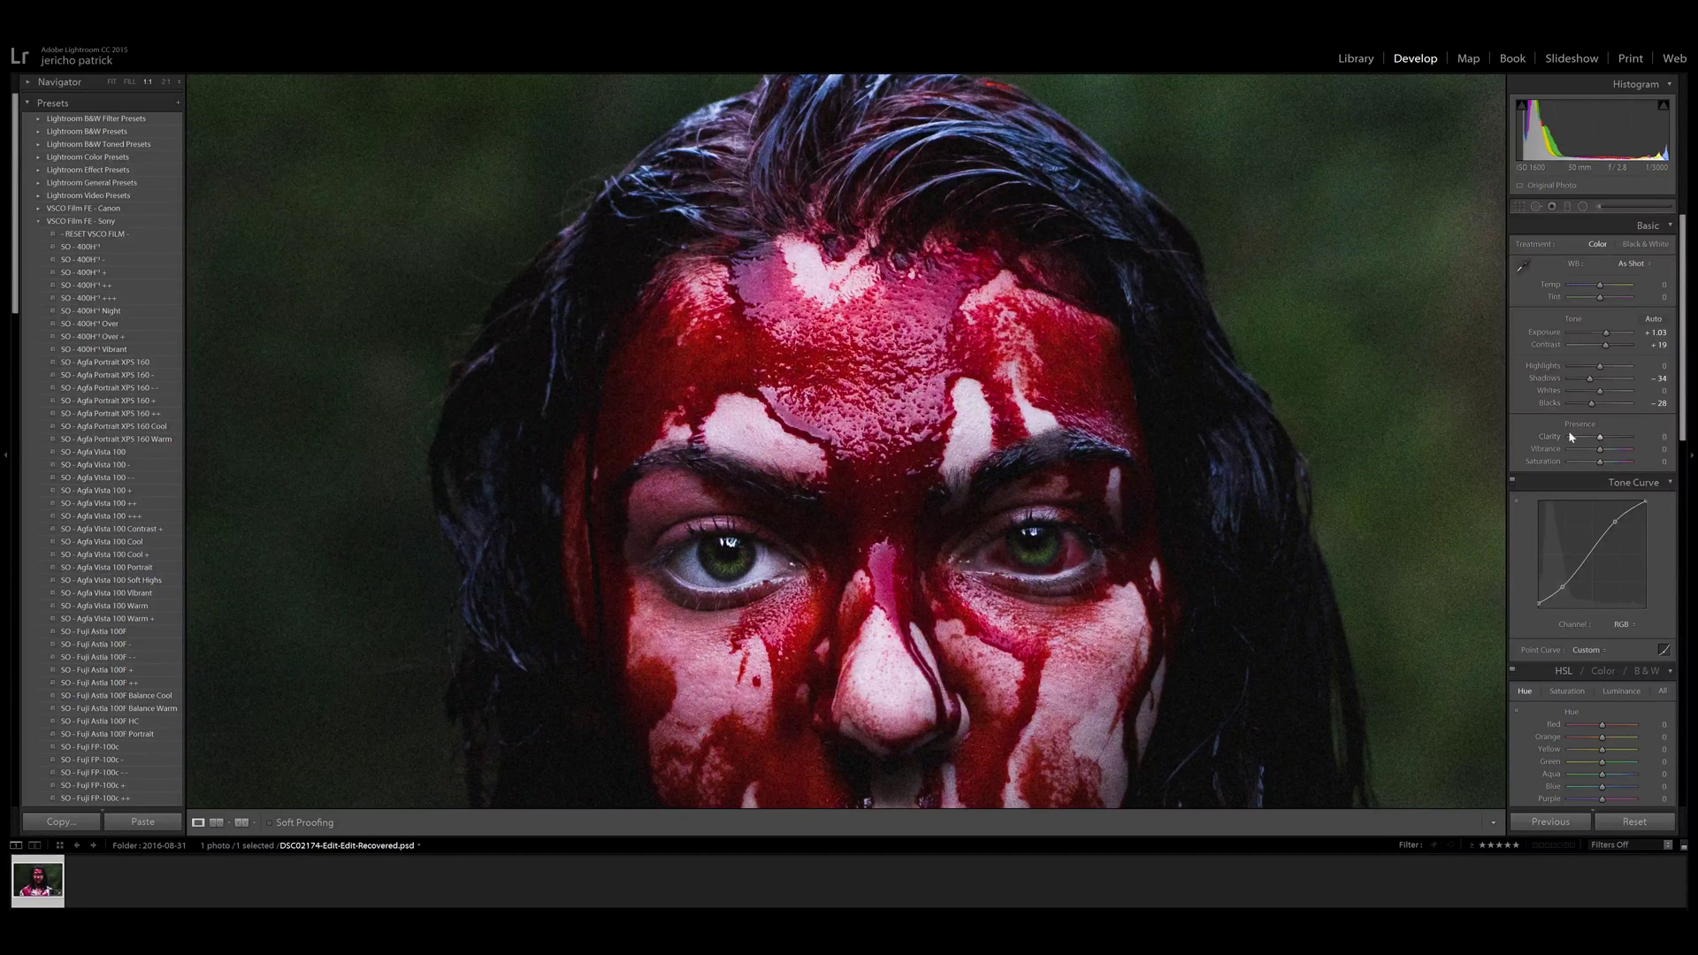
left_click_drag(828, 390, 868, 352)
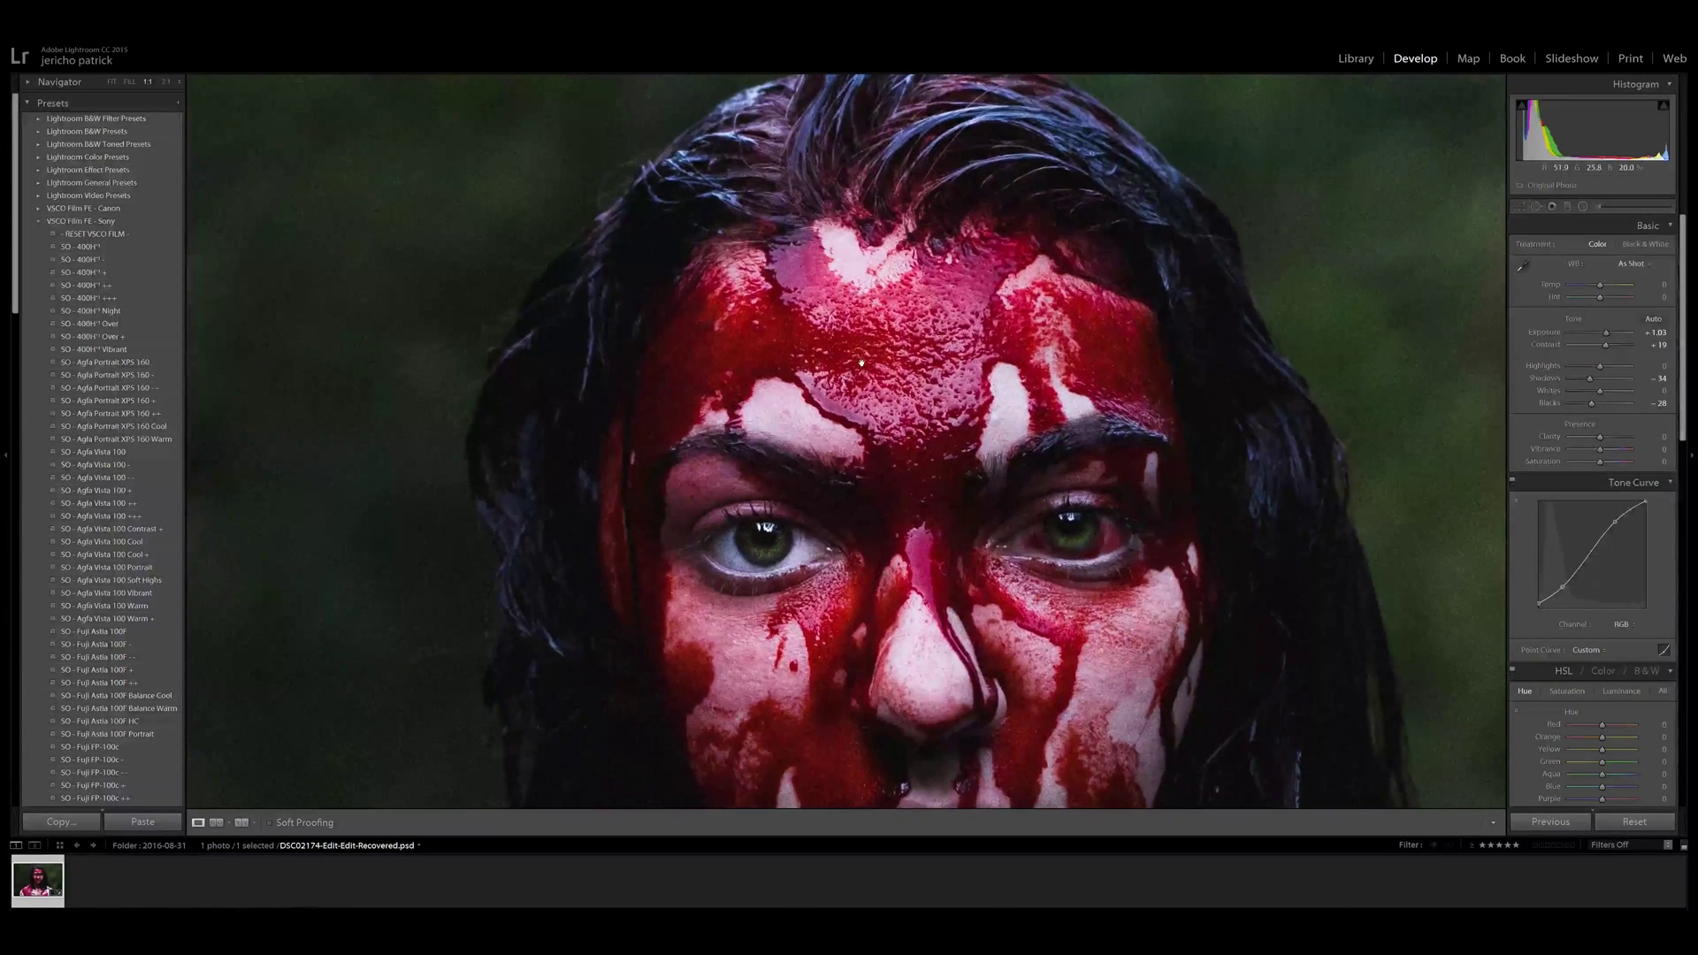
left_click(1606, 437)
left_click_drag(1608, 441, 1610, 440)
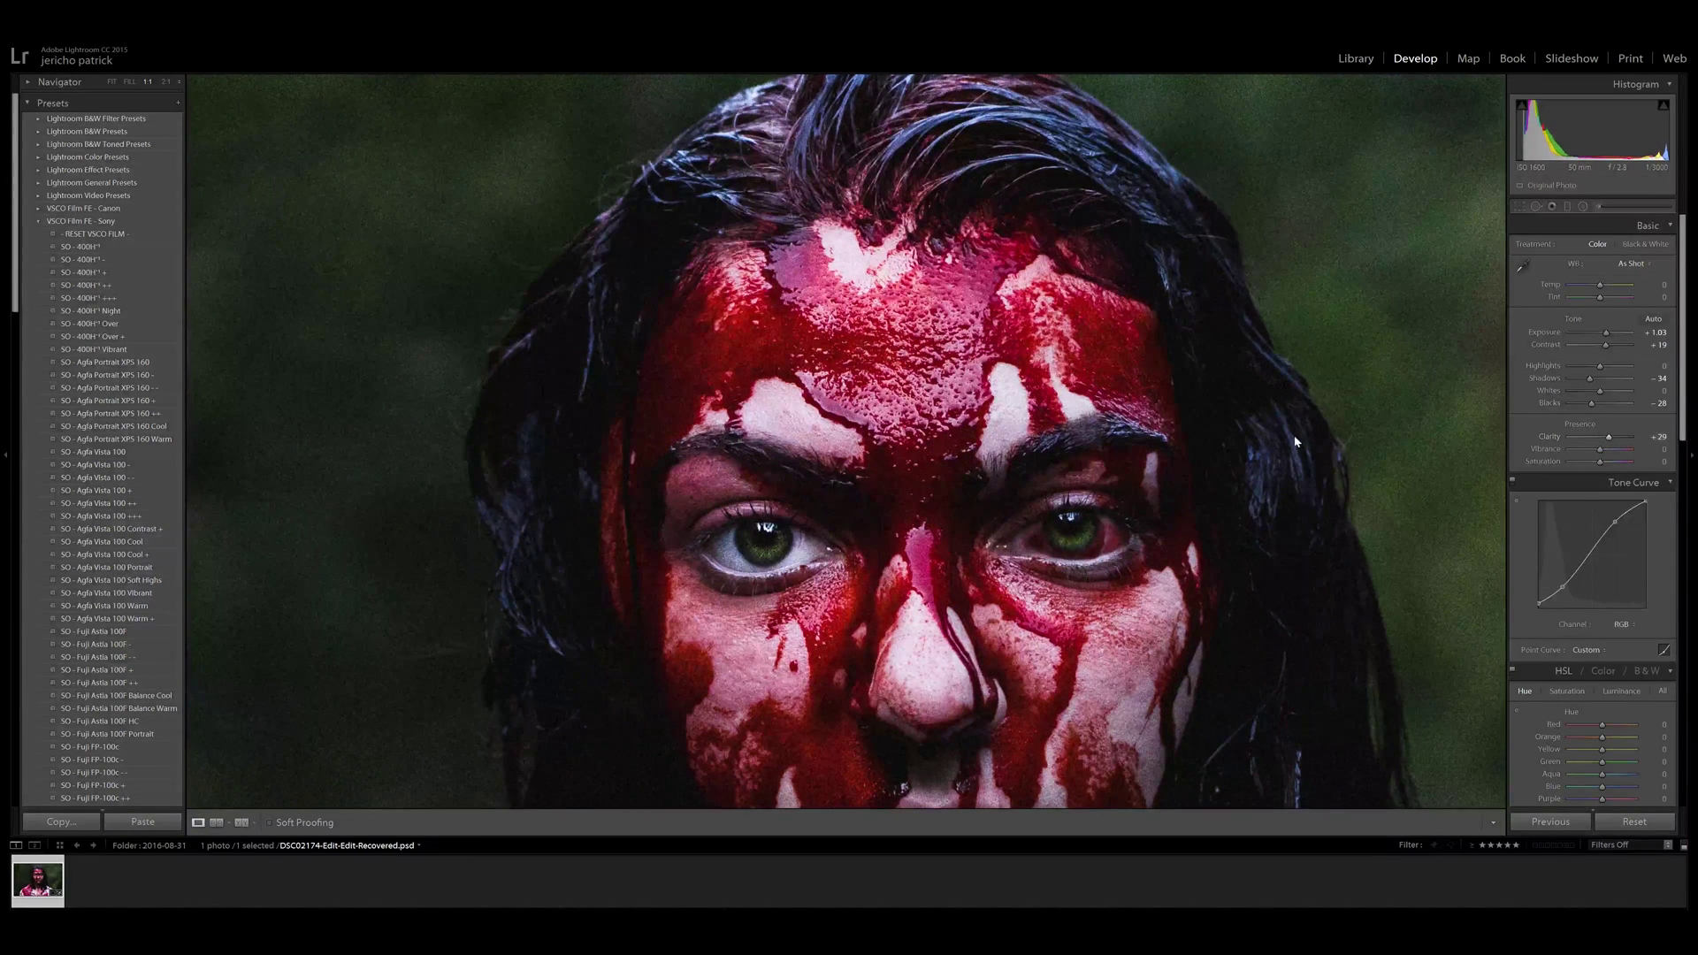
left_click(976, 564)
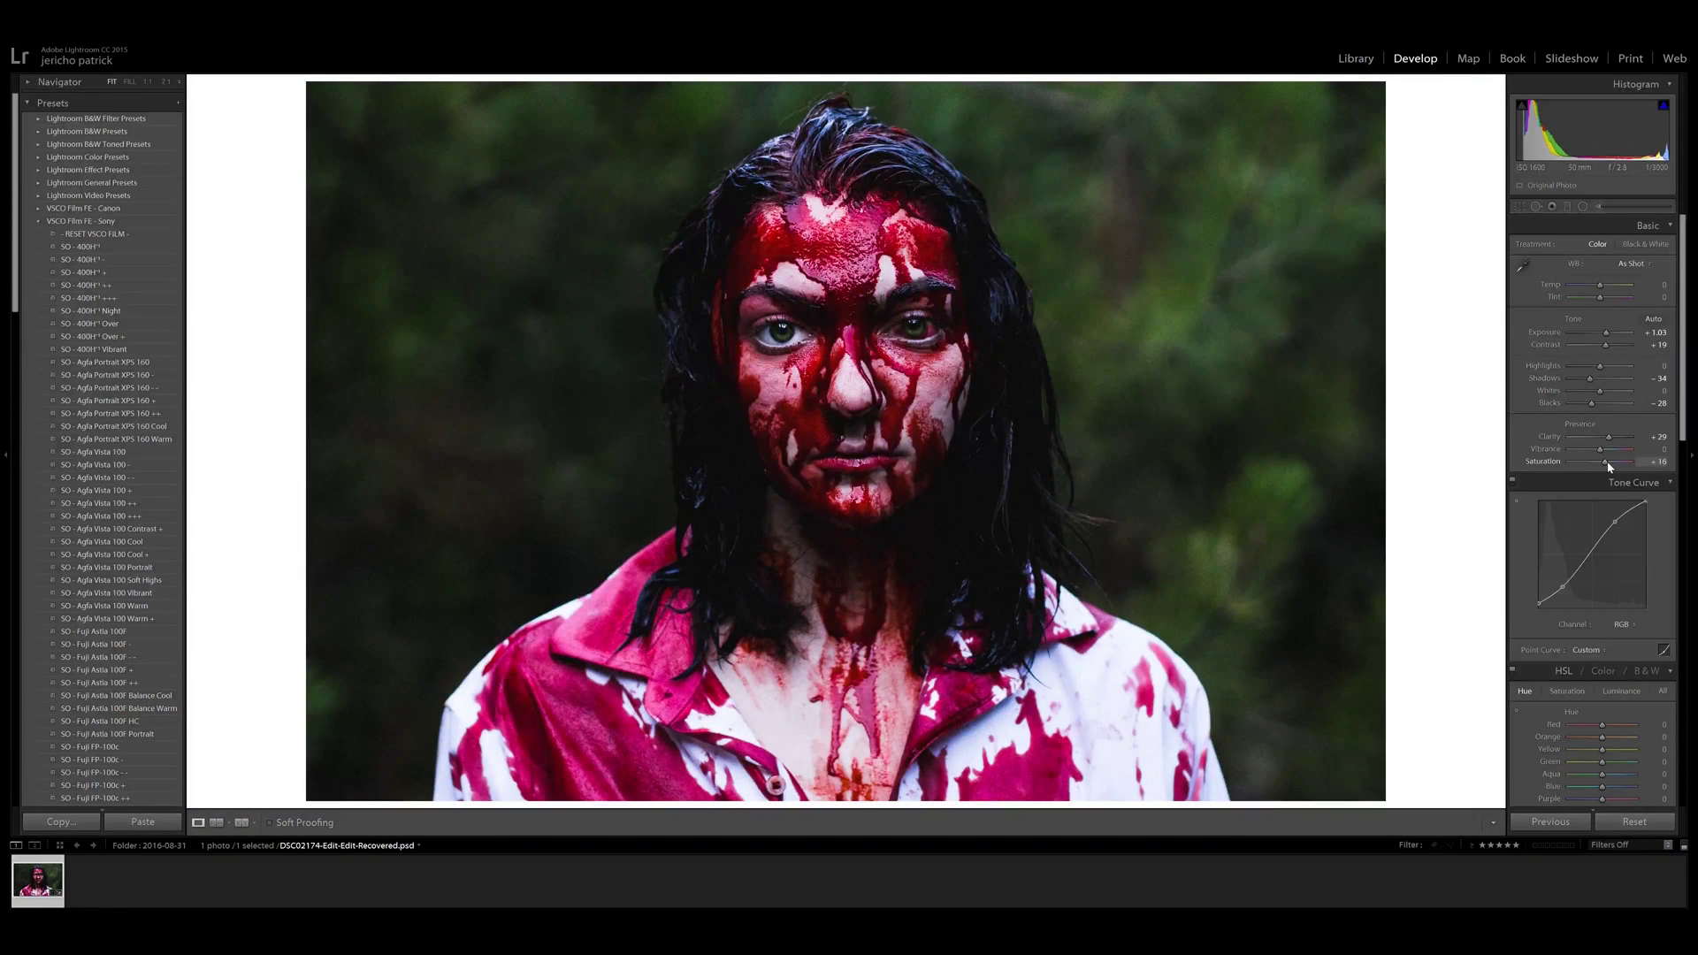
Step: Raise Saturation to +25 and lower Vibrance to about -44, comparing against a reset before undoing it
left_click_drag(1604, 462, 1610, 465)
left_click_drag(1600, 449, 1583, 449)
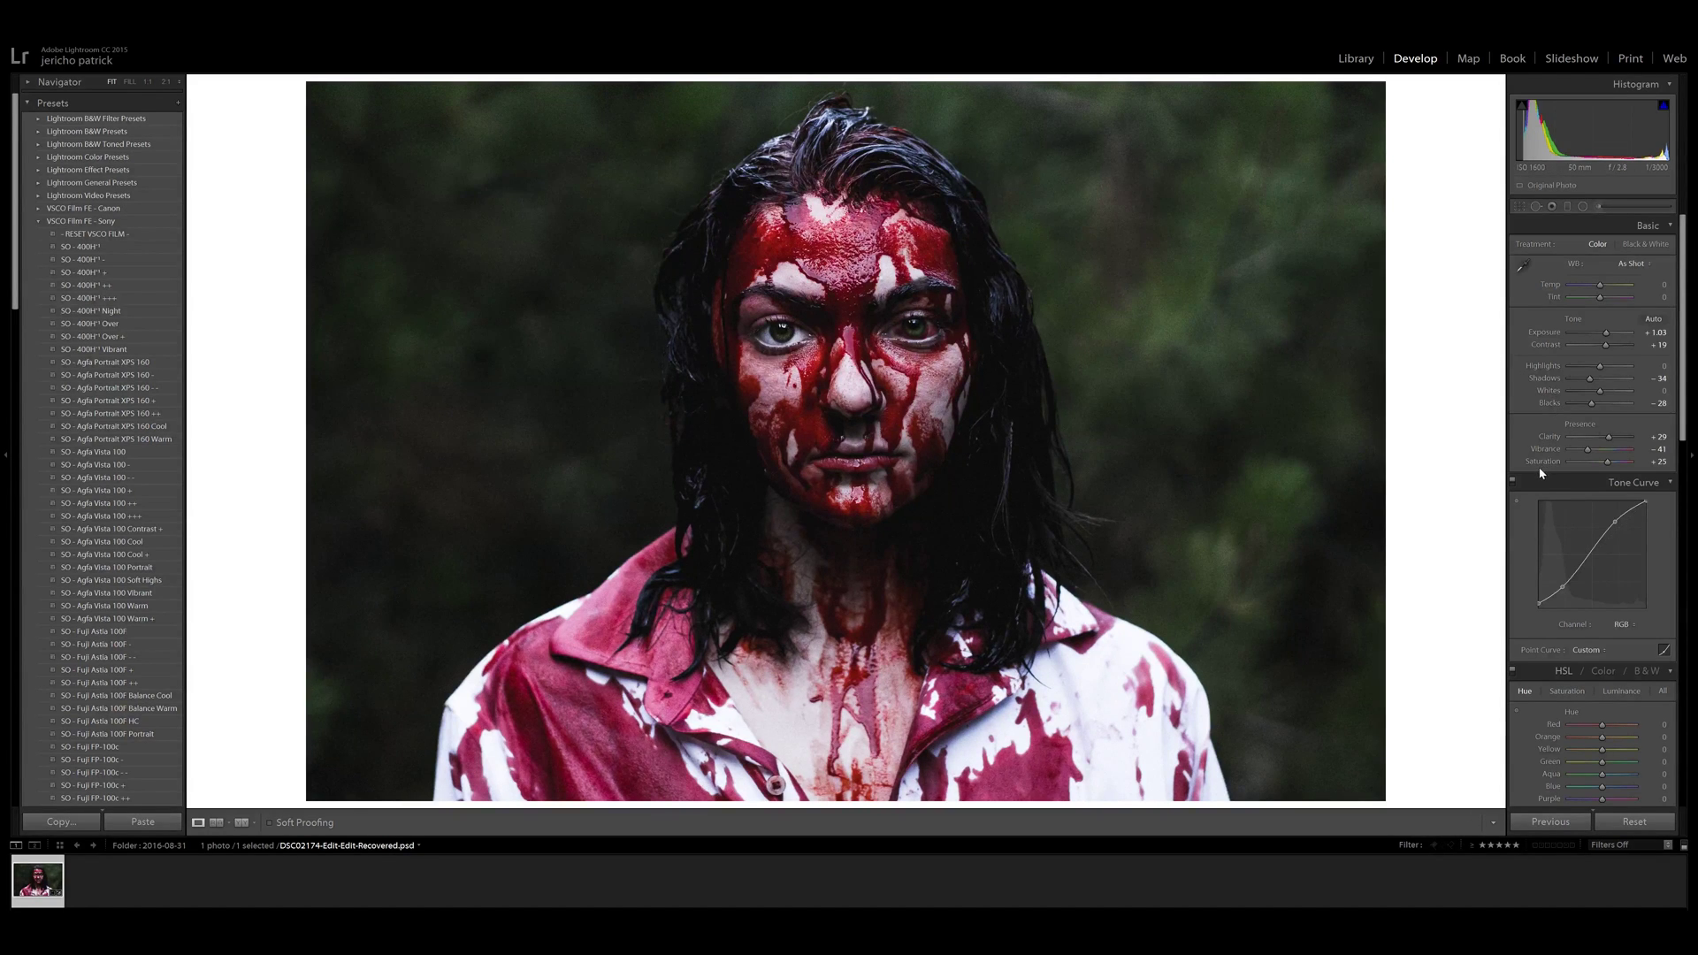
double_click(1546, 437)
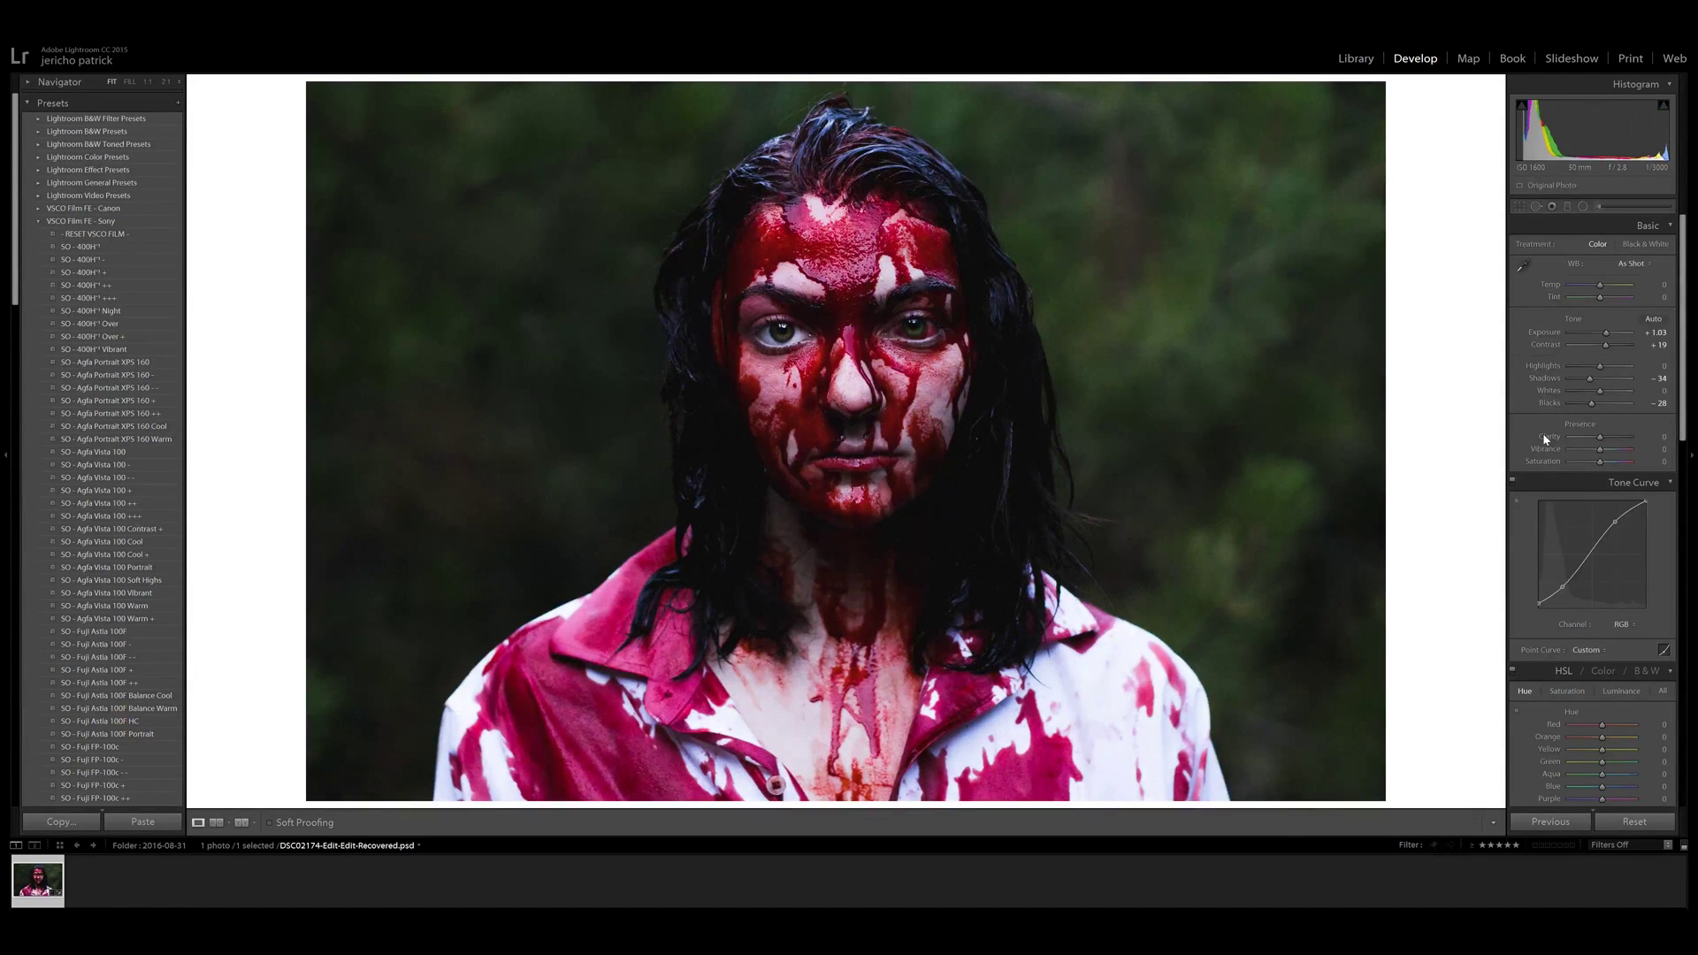
key("ctrl+z")
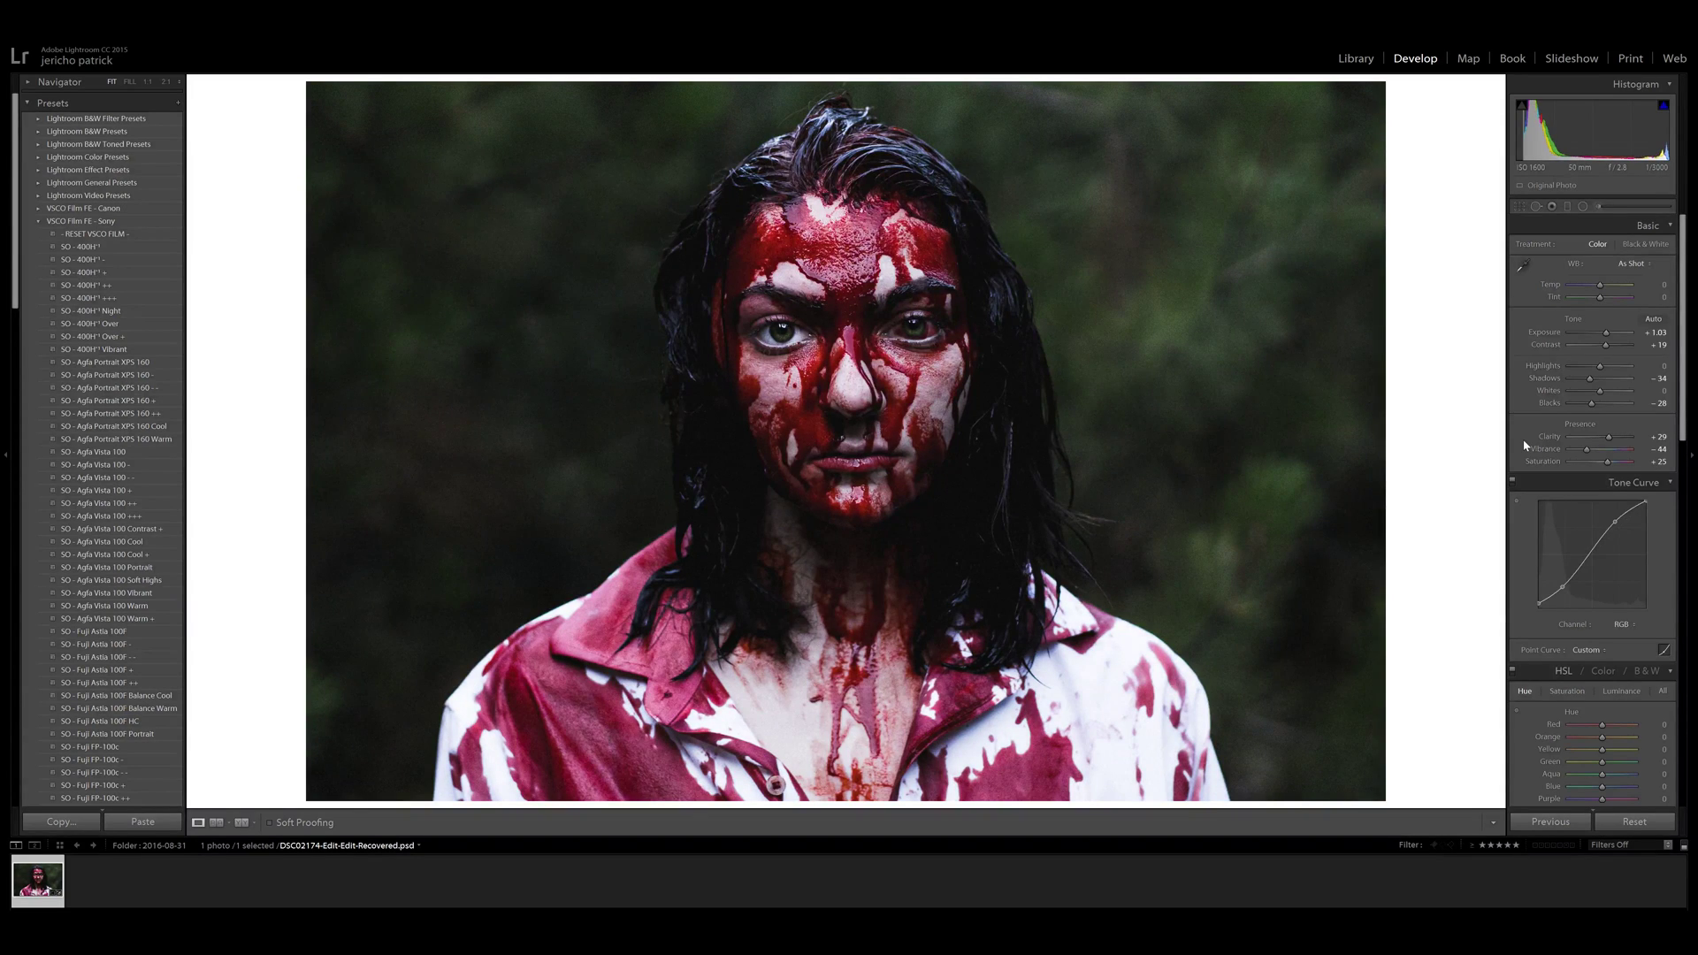